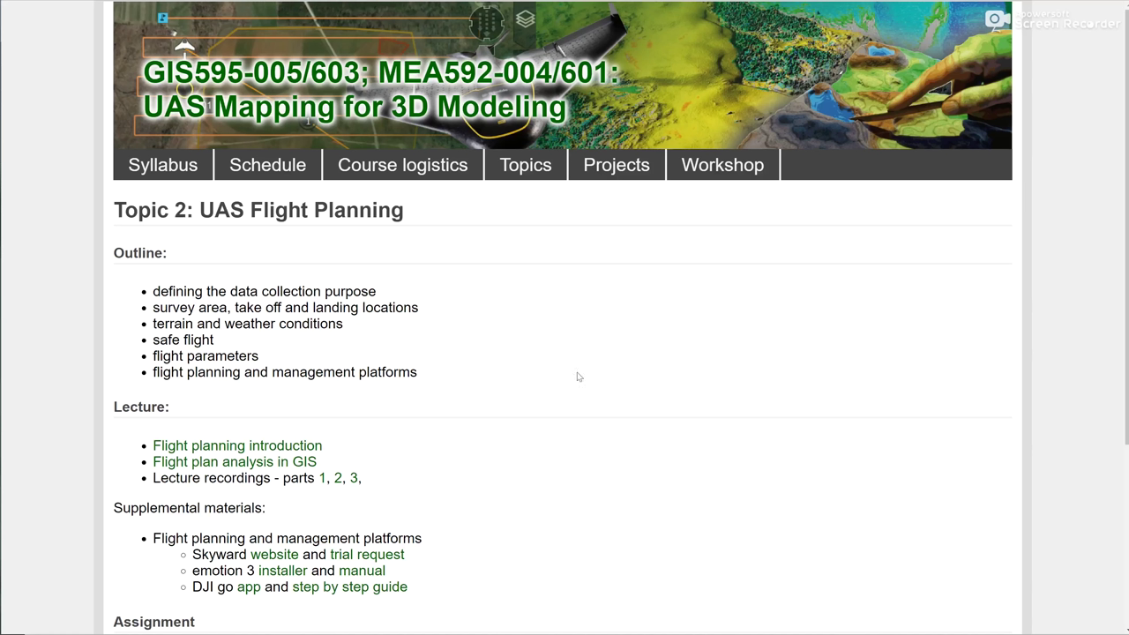
# Step: Review the Topic 2 flight planning page, open the emotion 3 manual to look through its first pages, and close it
pyautogui.scroll(-1, 577, 376)
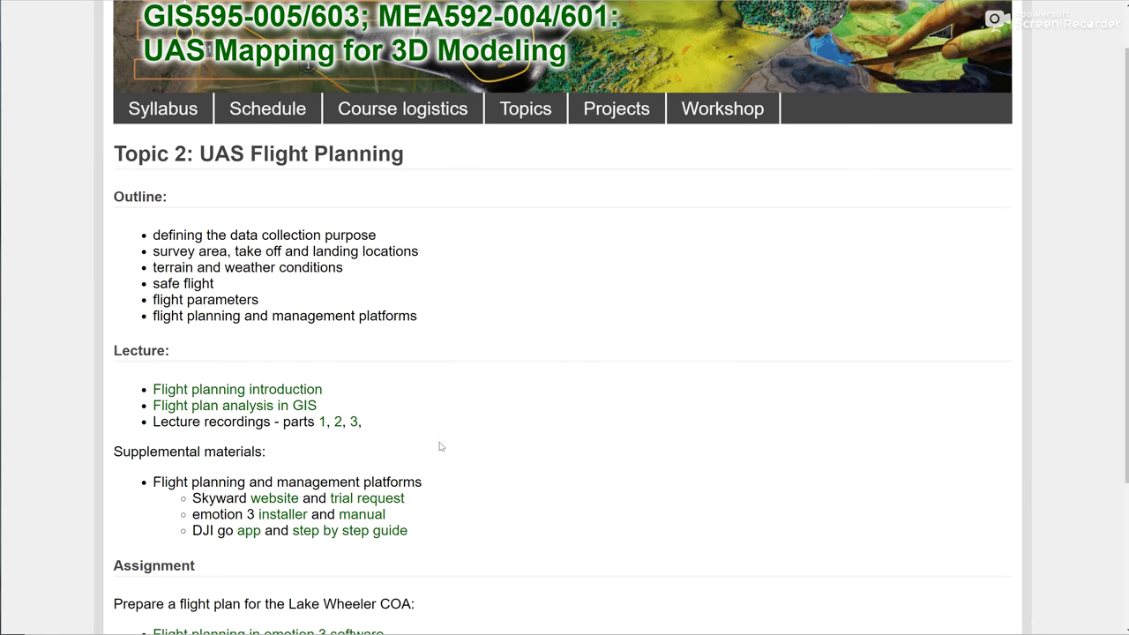
pyautogui.scroll(-2, 445, 451)
pyautogui.scroll(-1, 451, 456)
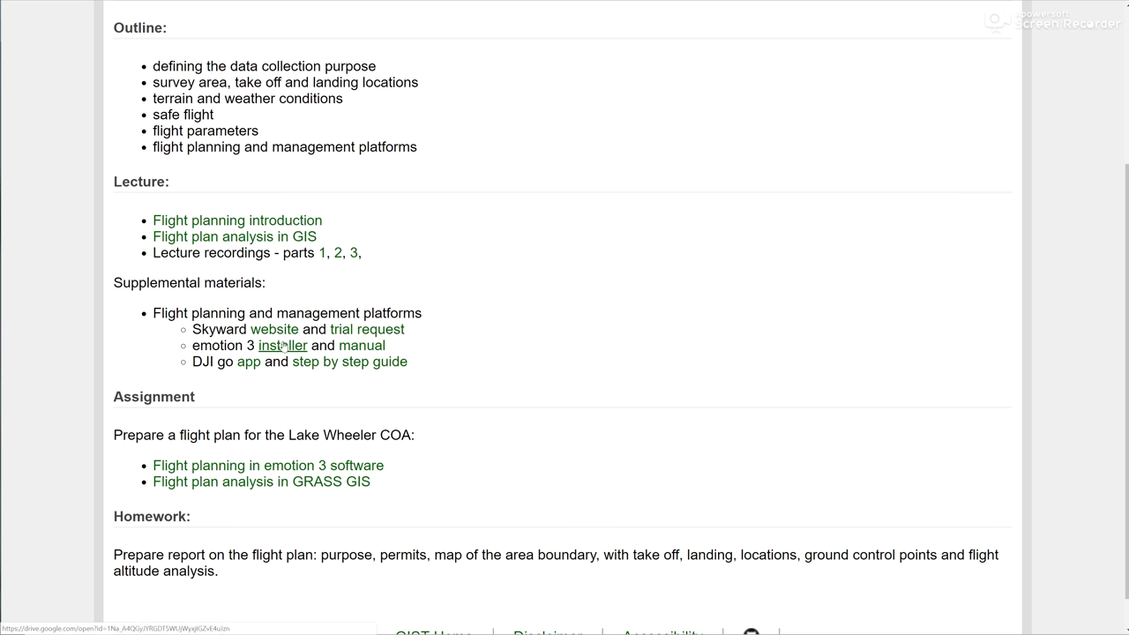
pyautogui.rightClick(370, 345)
pyautogui.click(393, 354)
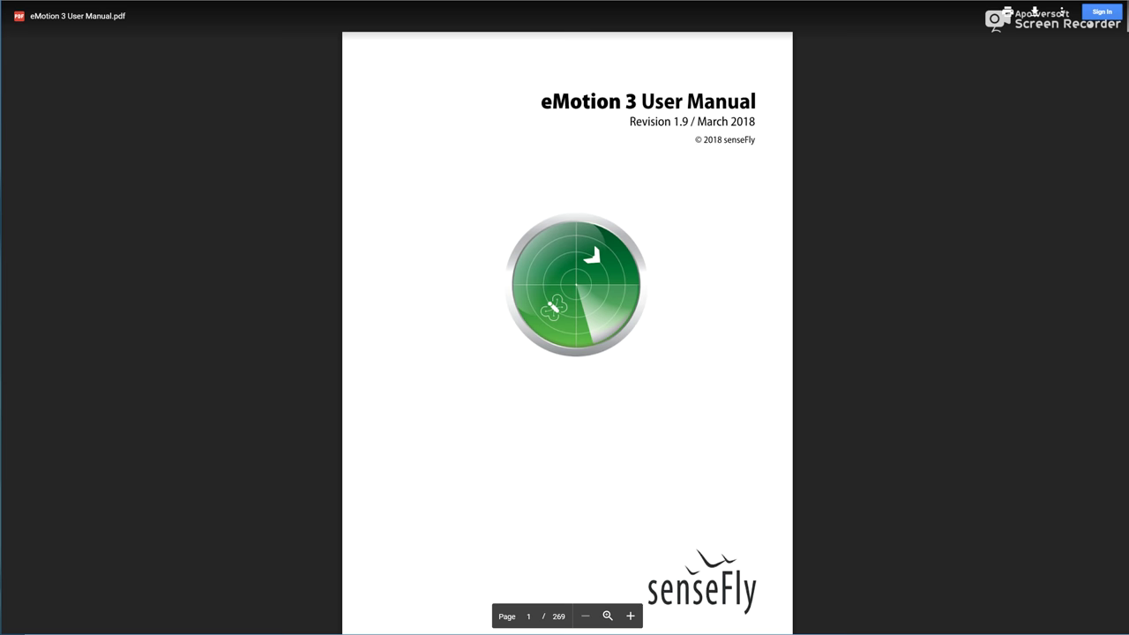
pyautogui.scroll(-13, 574, 322)
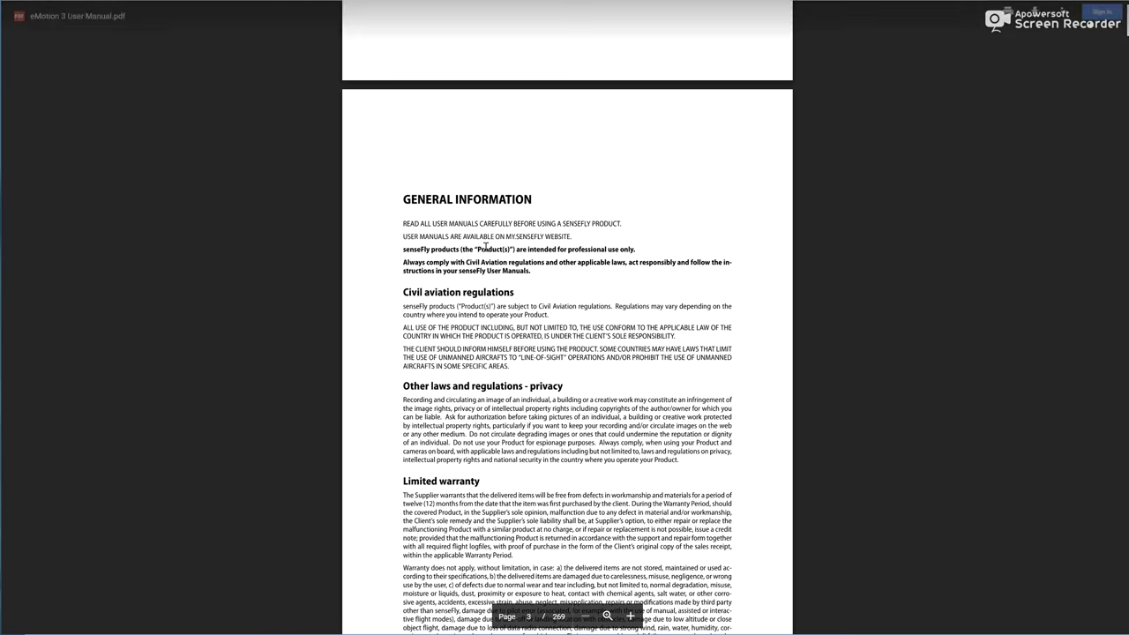
pyautogui.hotkey('ctrl', 'w')
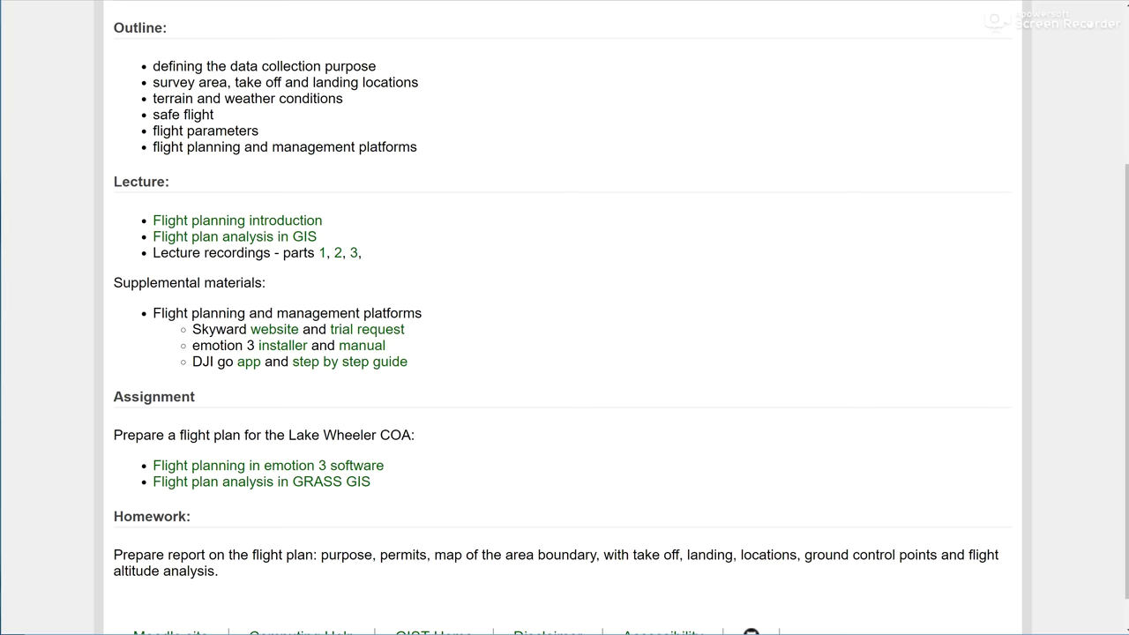
# Step: Switch to eMotion 3 and create the mission classroom_demo with only the eBee Plus drone and the S.O.D.A. camera
pyautogui.click(66, 610)
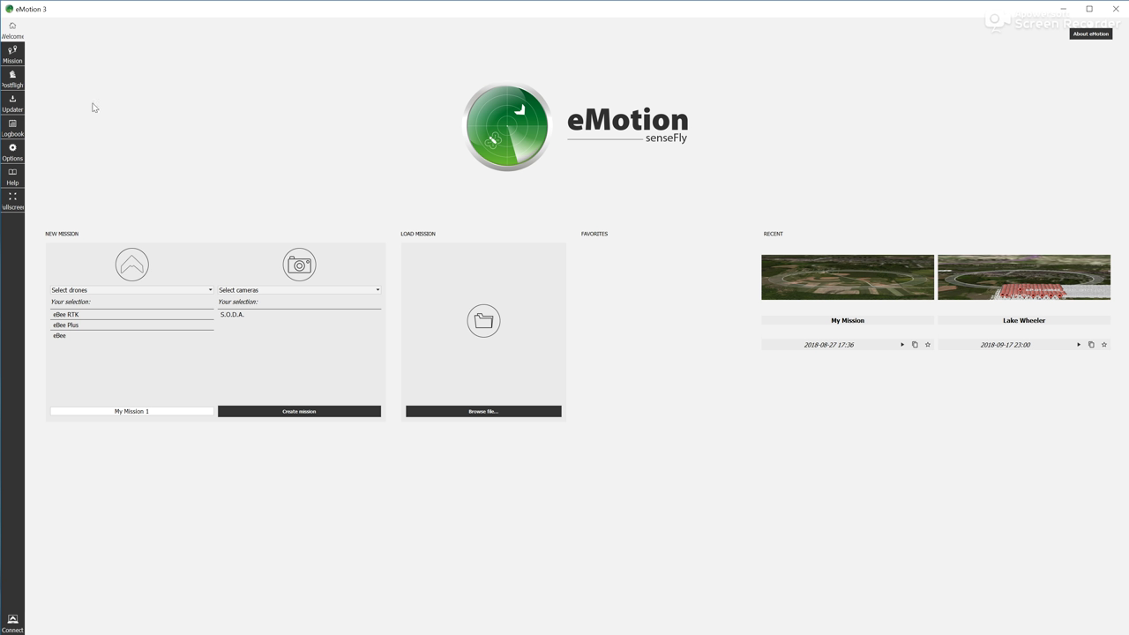
pyautogui.click(206, 290)
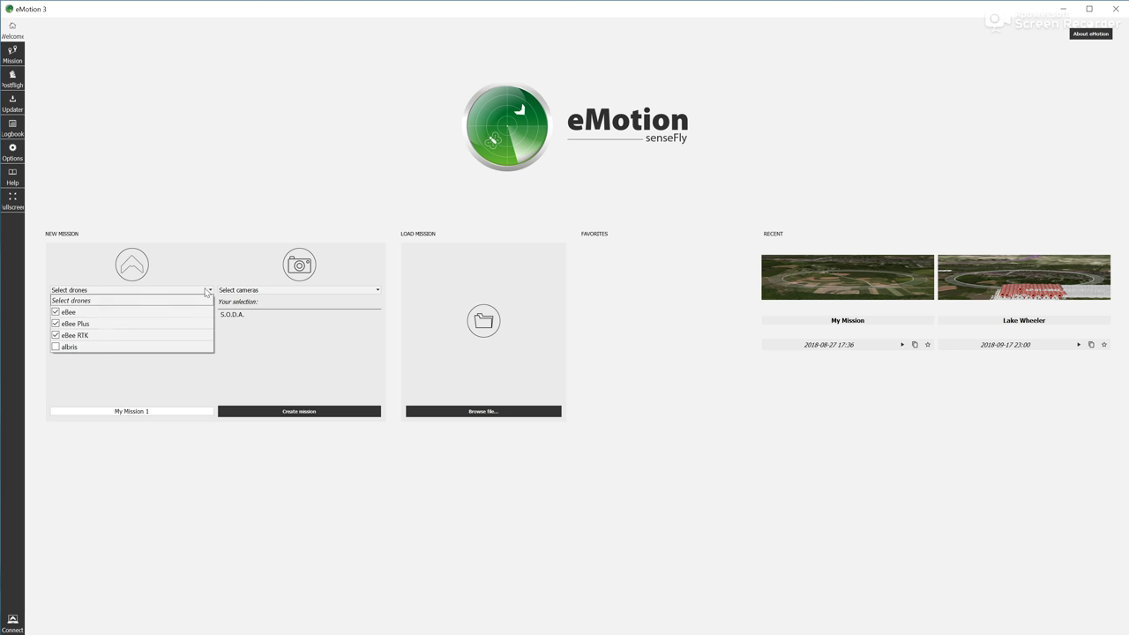
pyautogui.click(54, 336)
pyautogui.click(56, 324)
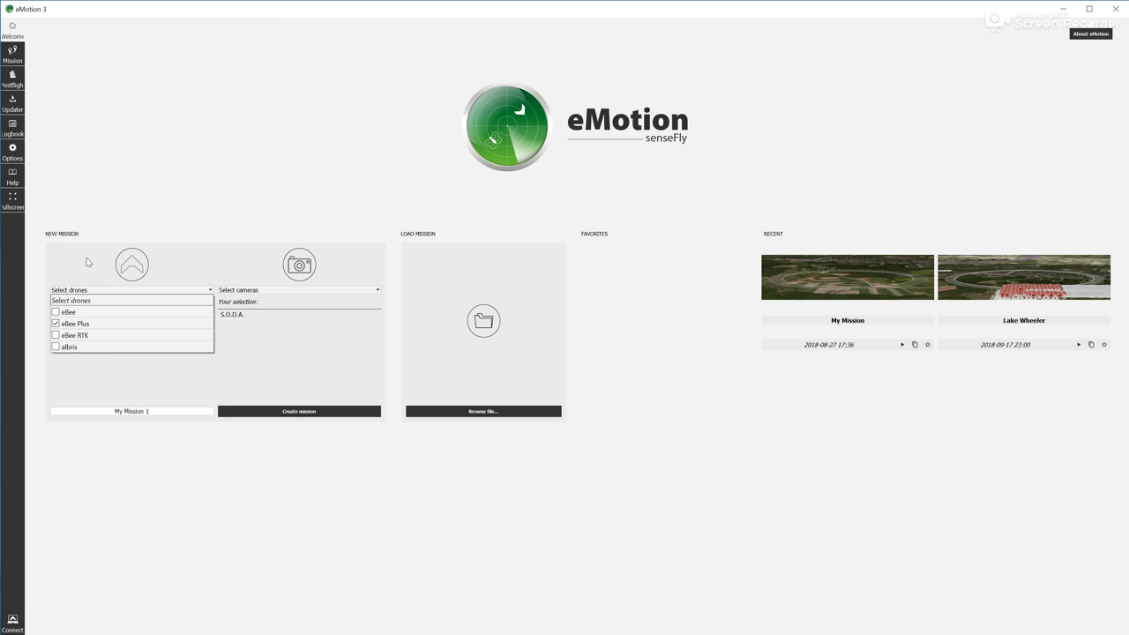
pyautogui.click(86, 257)
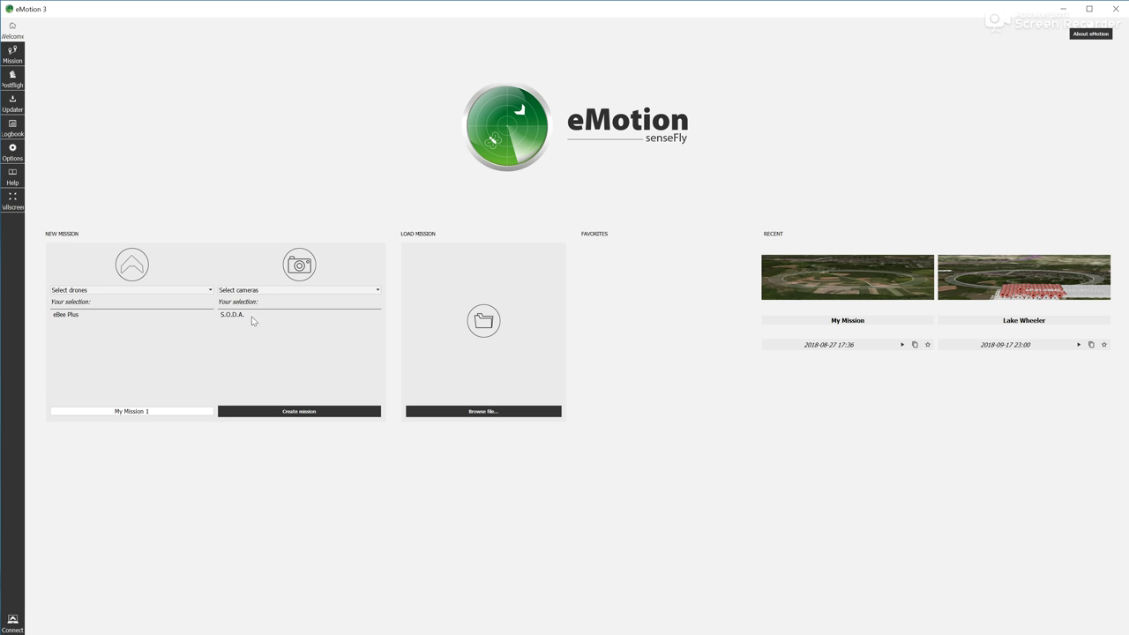
pyautogui.click(284, 411)
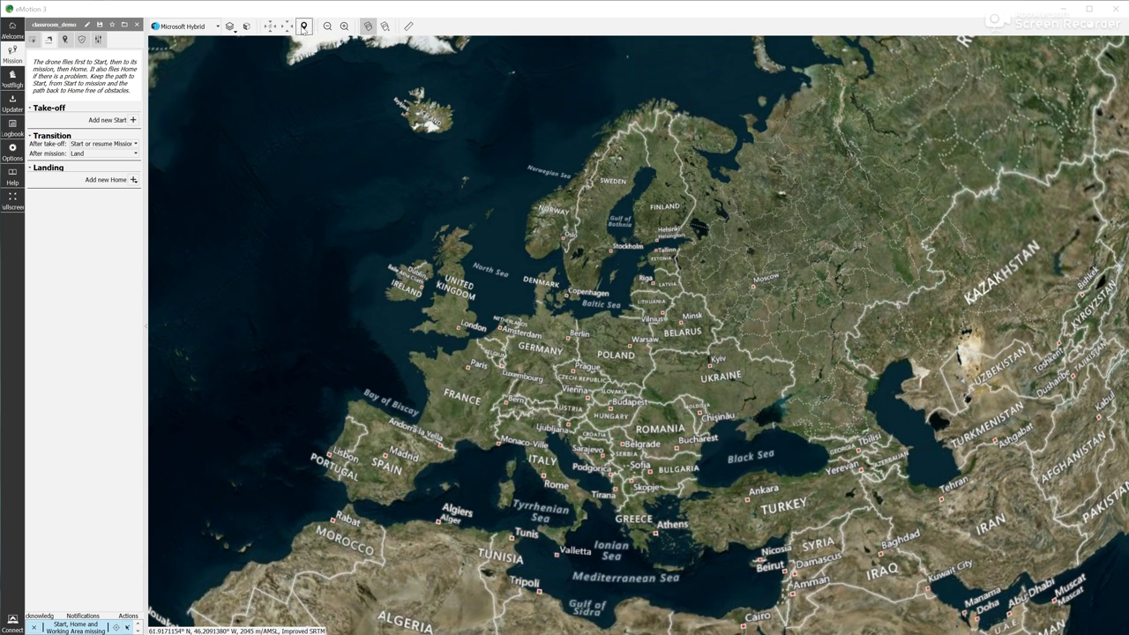
# Step: Go to the place "mid pines road, raleigh, NC" on the map and show the surrounding farm fields
pyautogui.click(304, 26)
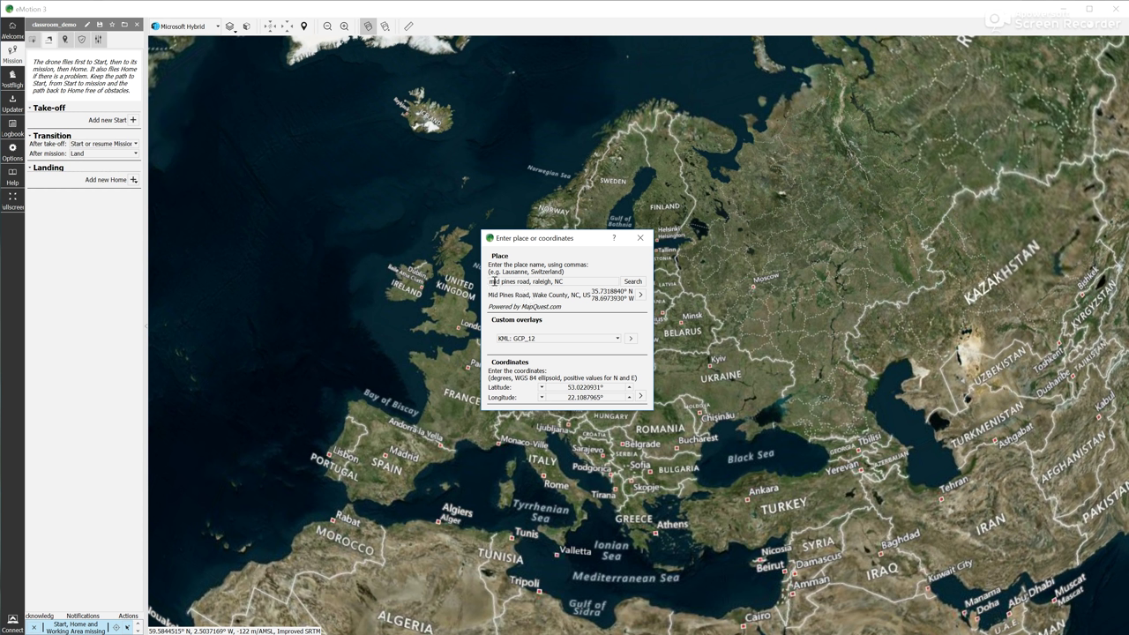
pyautogui.moveTo(531, 281); pyautogui.dragTo(485, 282)
pyautogui.click(562, 282)
pyautogui.click(641, 297)
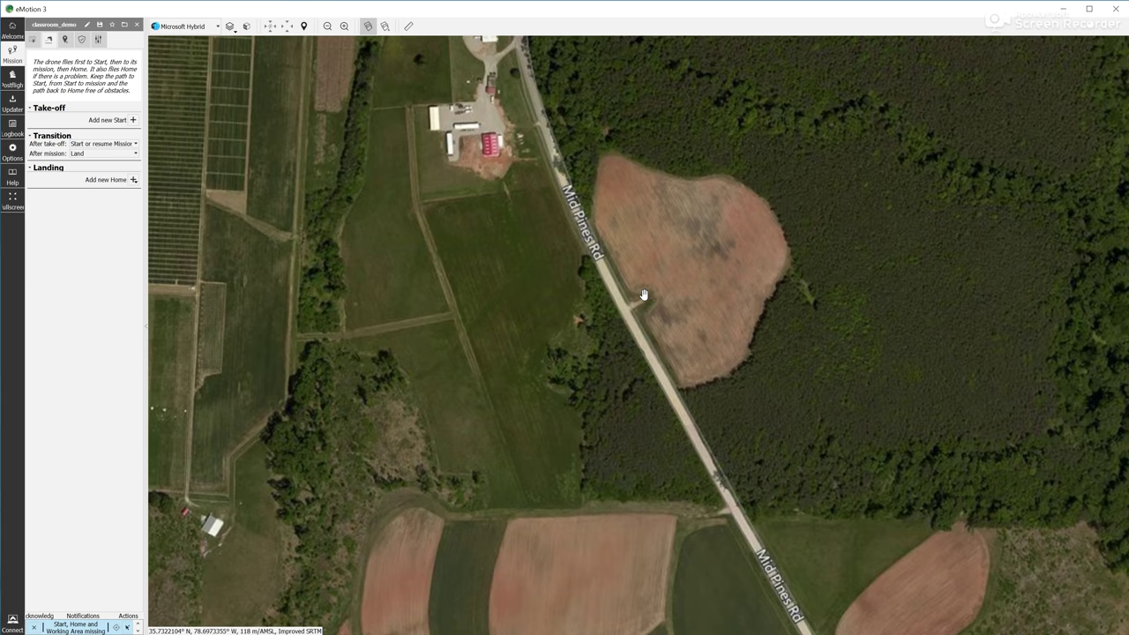
pyautogui.scroll(-3, 546, 286)
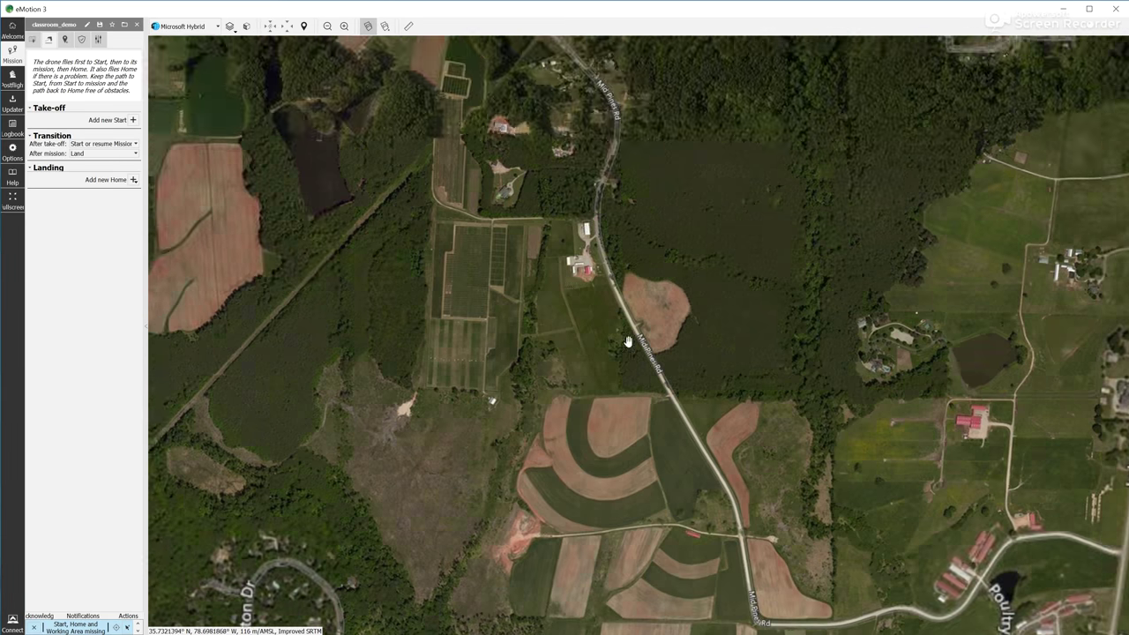
pyautogui.moveTo(679, 487); pyautogui.dragTo(651, 364)
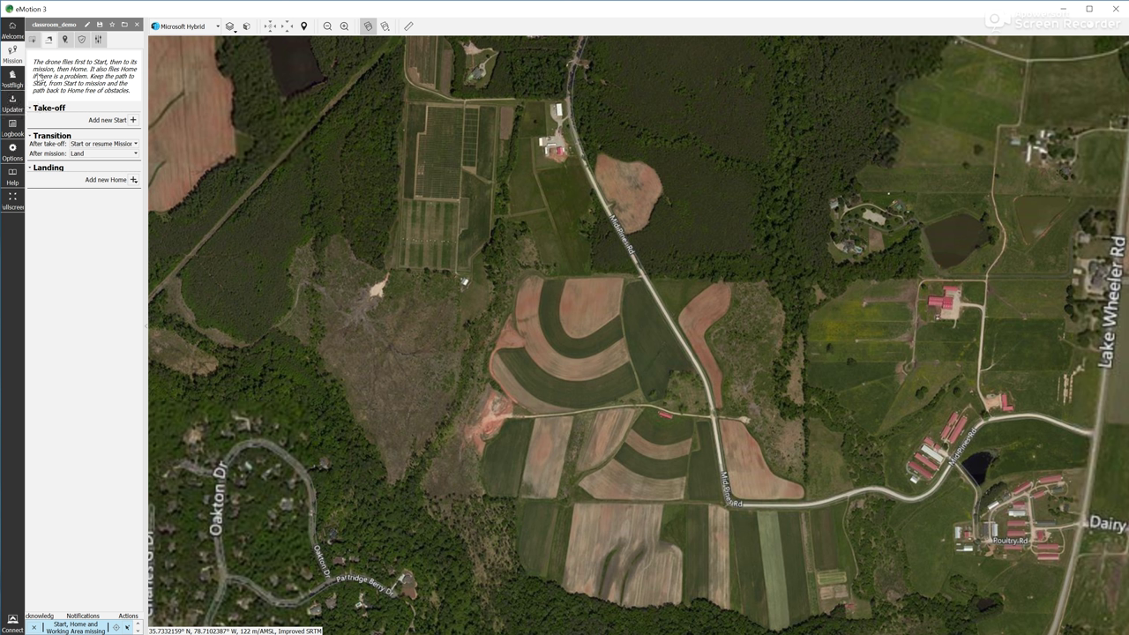
# Step: Review the options for elevation data, KML features and custom maps
pyautogui.click(12, 150)
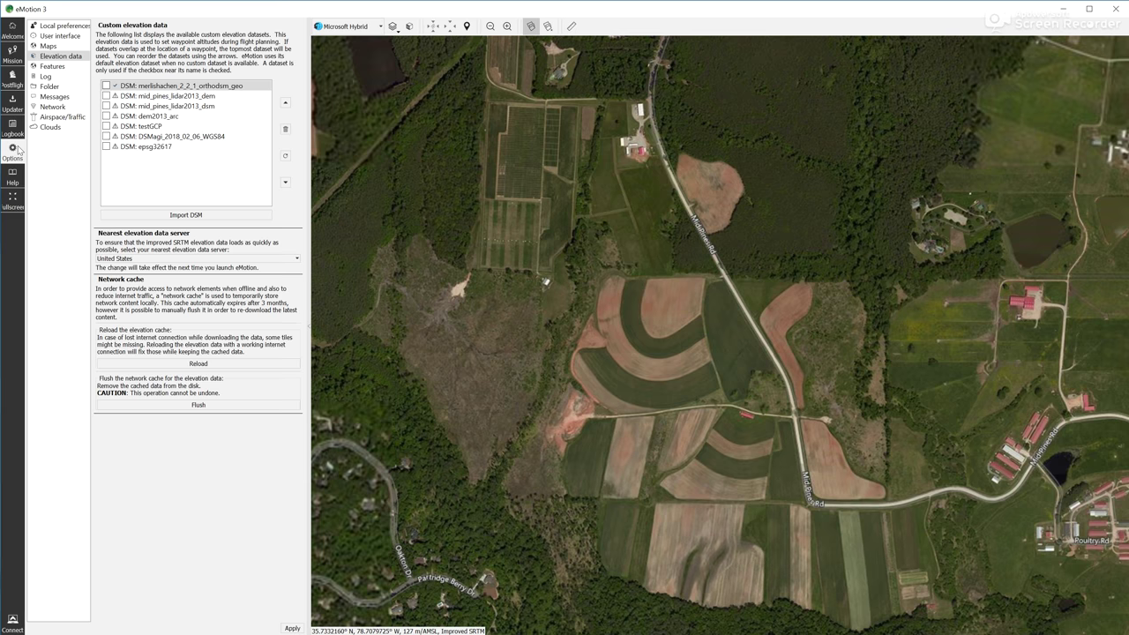
pyautogui.click(53, 70)
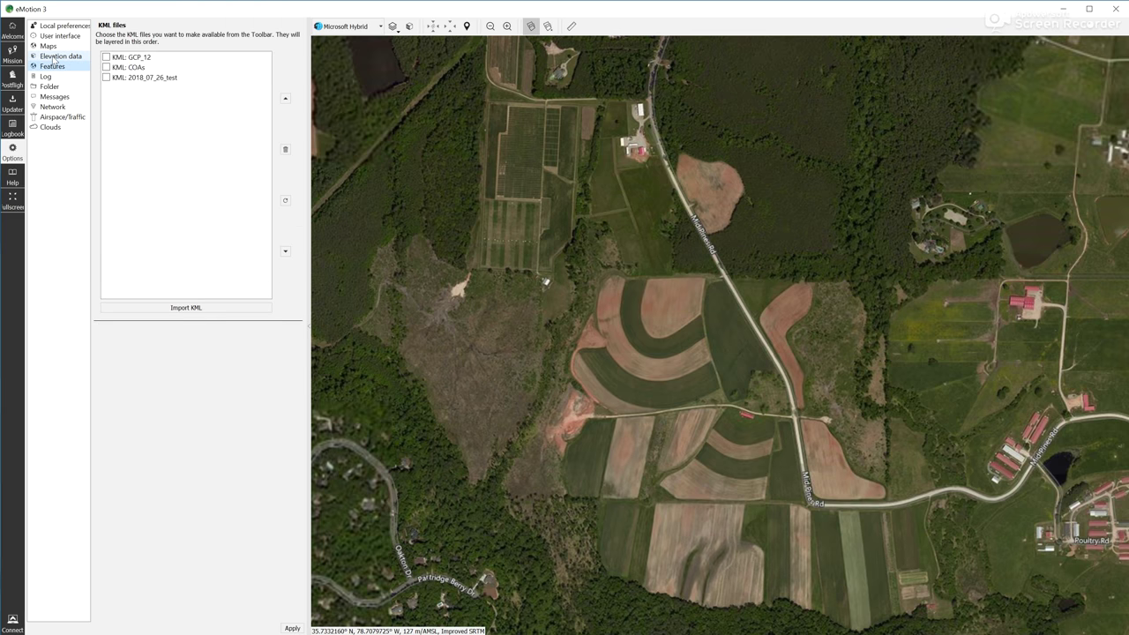
pyautogui.click(54, 57)
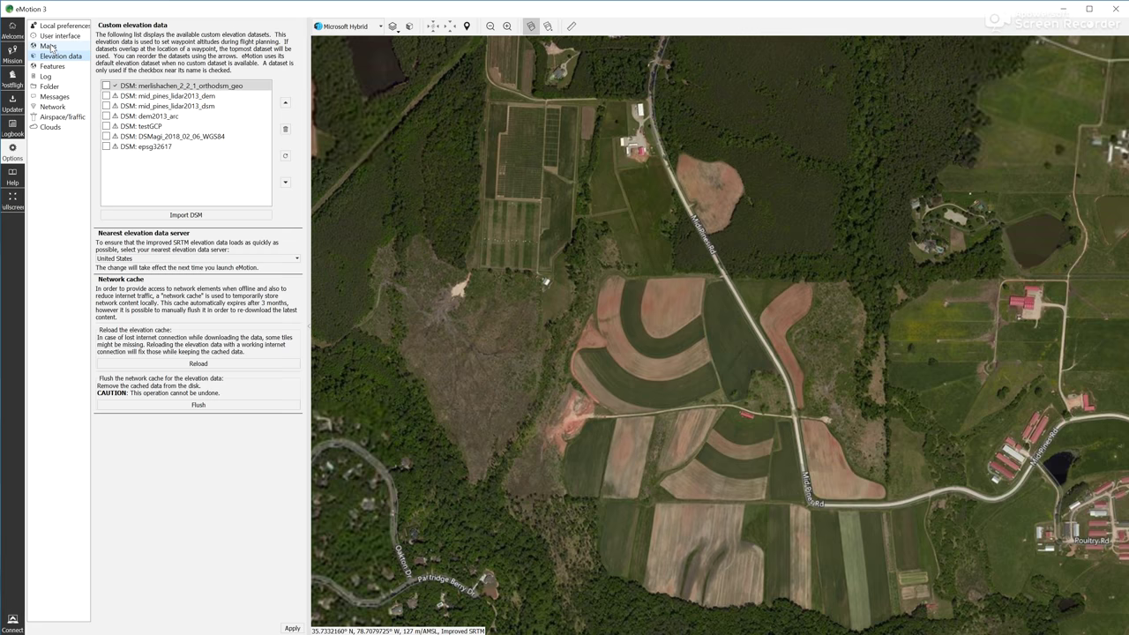
pyautogui.click(48, 46)
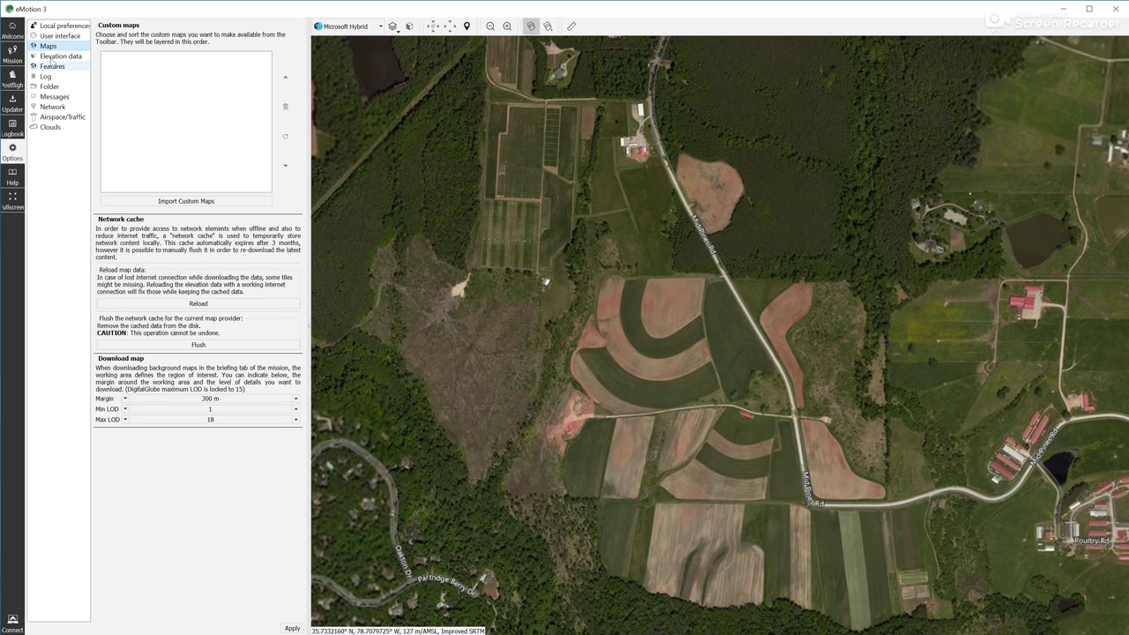
# Step: Check the KML files available for import without importing any, and enable the GCP_12 KML on the map
pyautogui.click(52, 67)
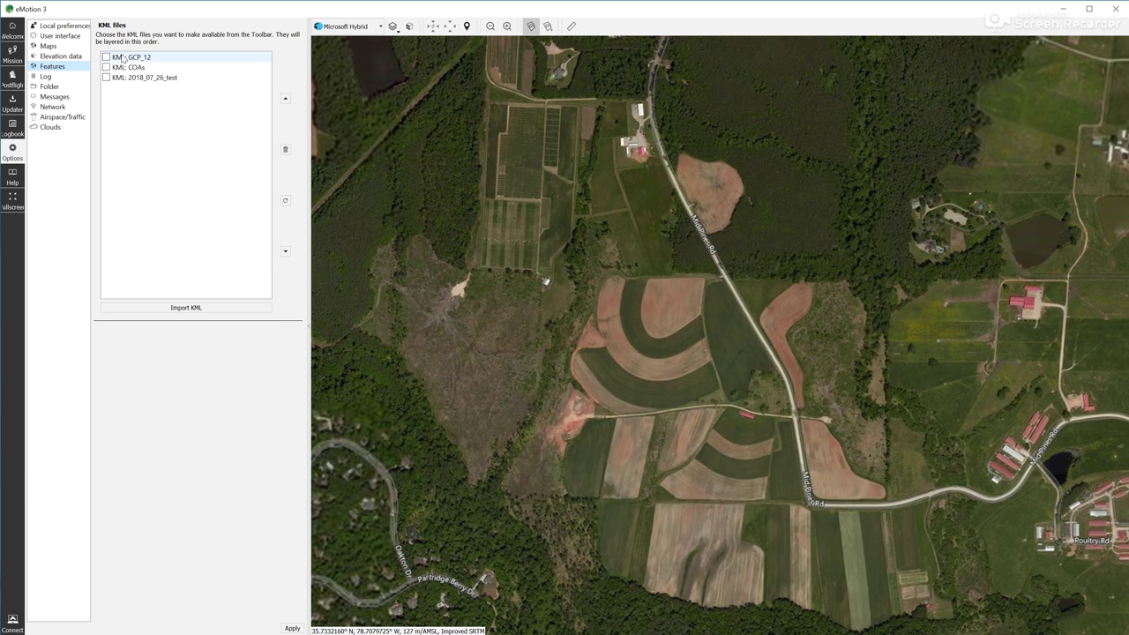
pyautogui.click(197, 308)
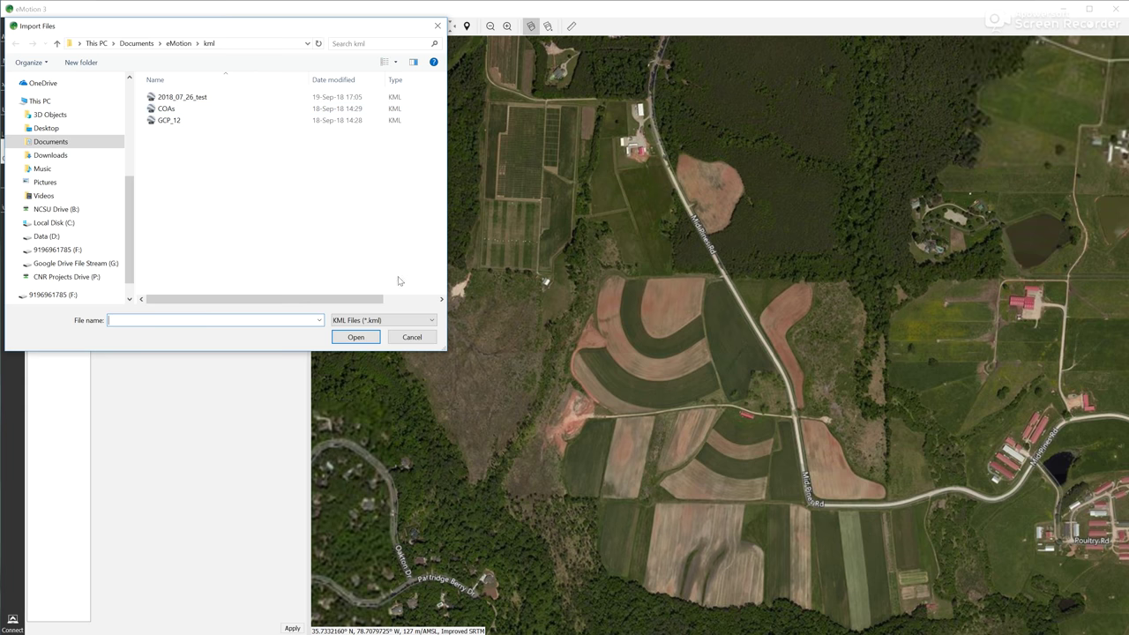
pyautogui.click(412, 337)
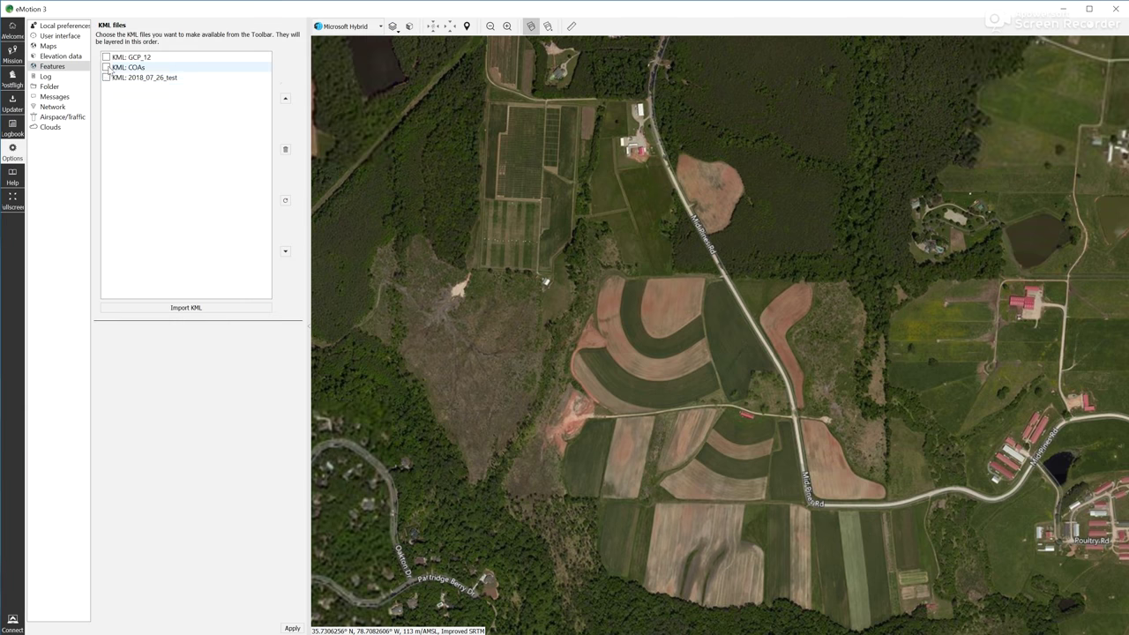
pyautogui.click(106, 57)
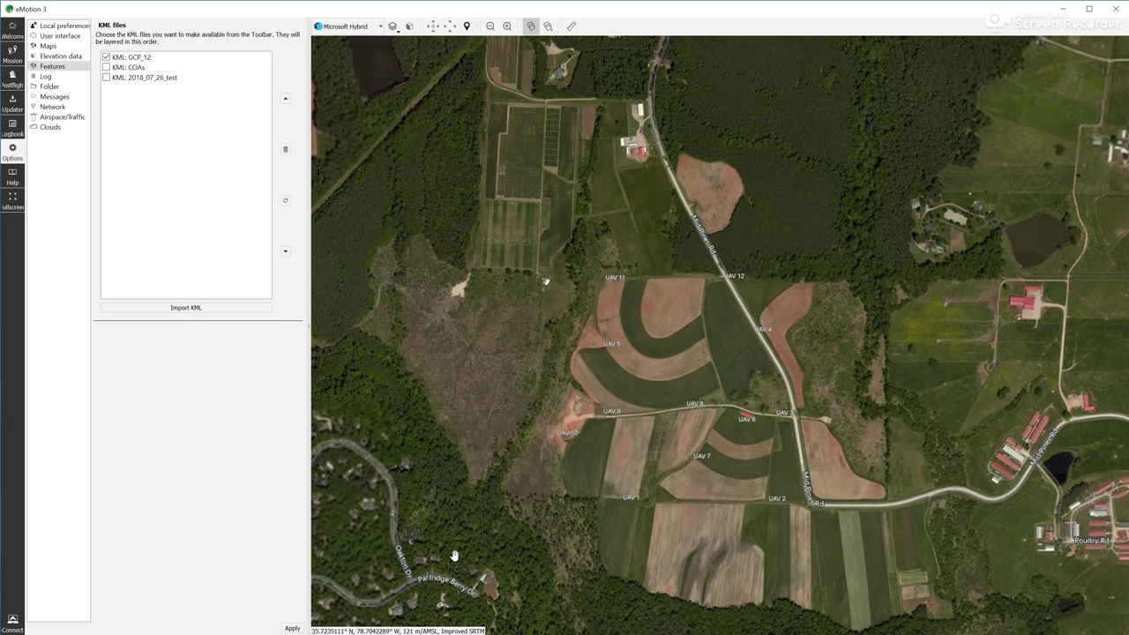
# Step: Review the mission's working area, take-off and landing, mission block, safety action, and drone and camera settings
pyautogui.click(13, 55)
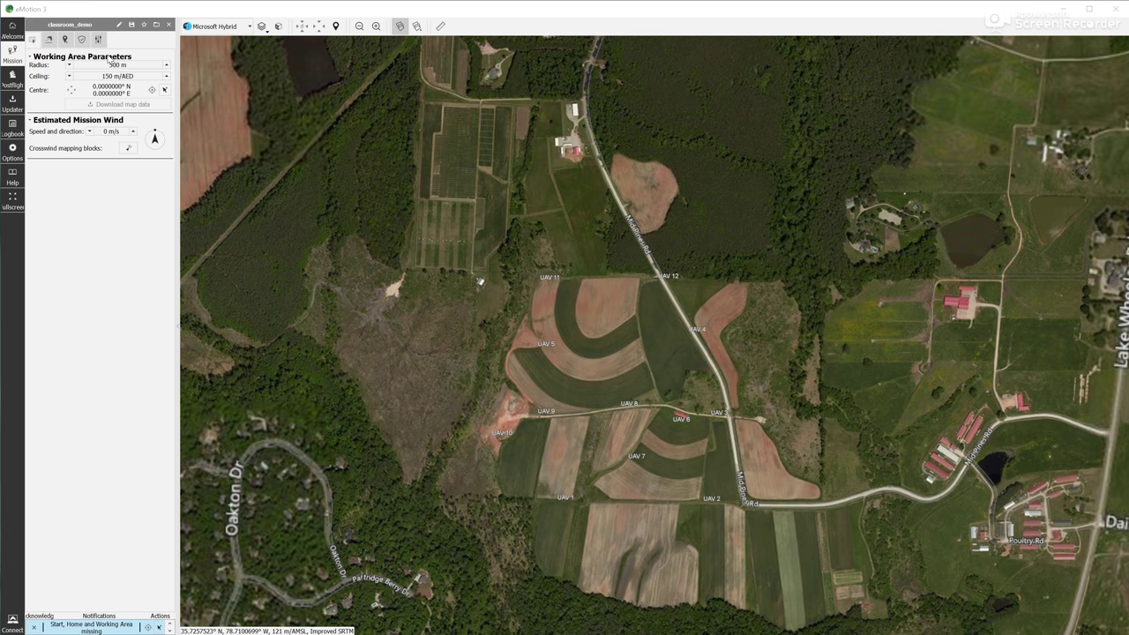
pyautogui.click(50, 40)
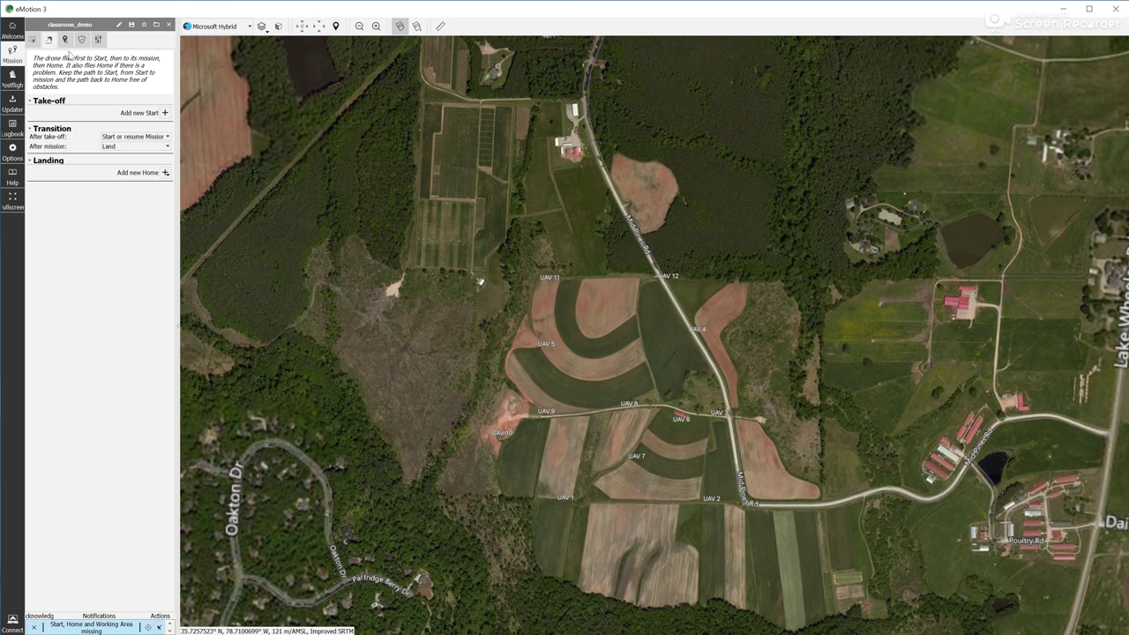
pyautogui.click(65, 40)
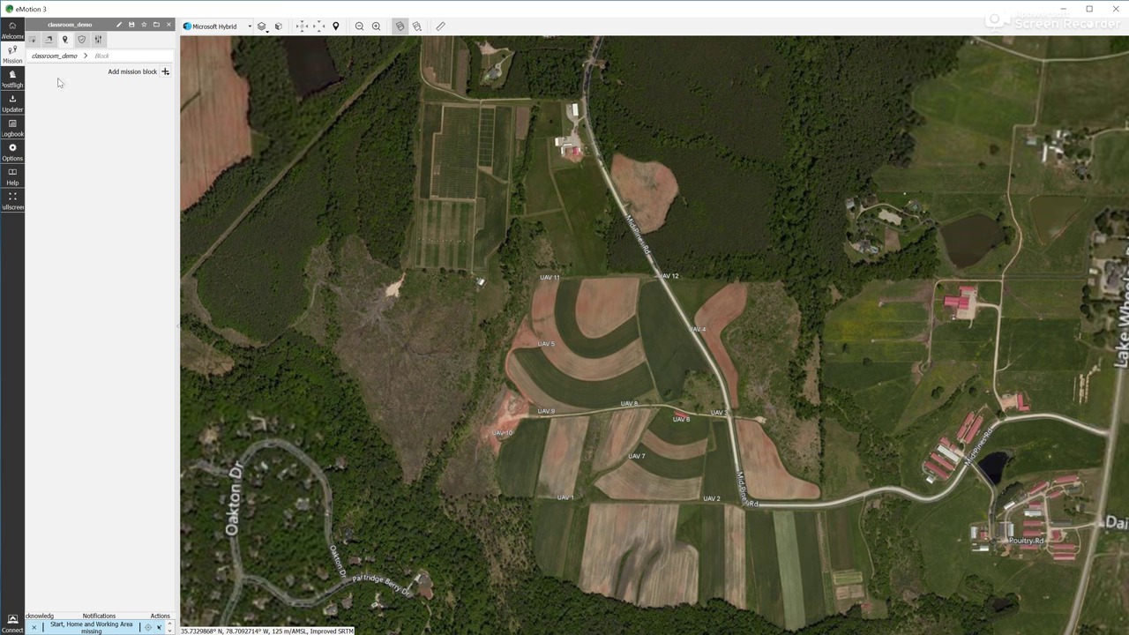
pyautogui.click(81, 39)
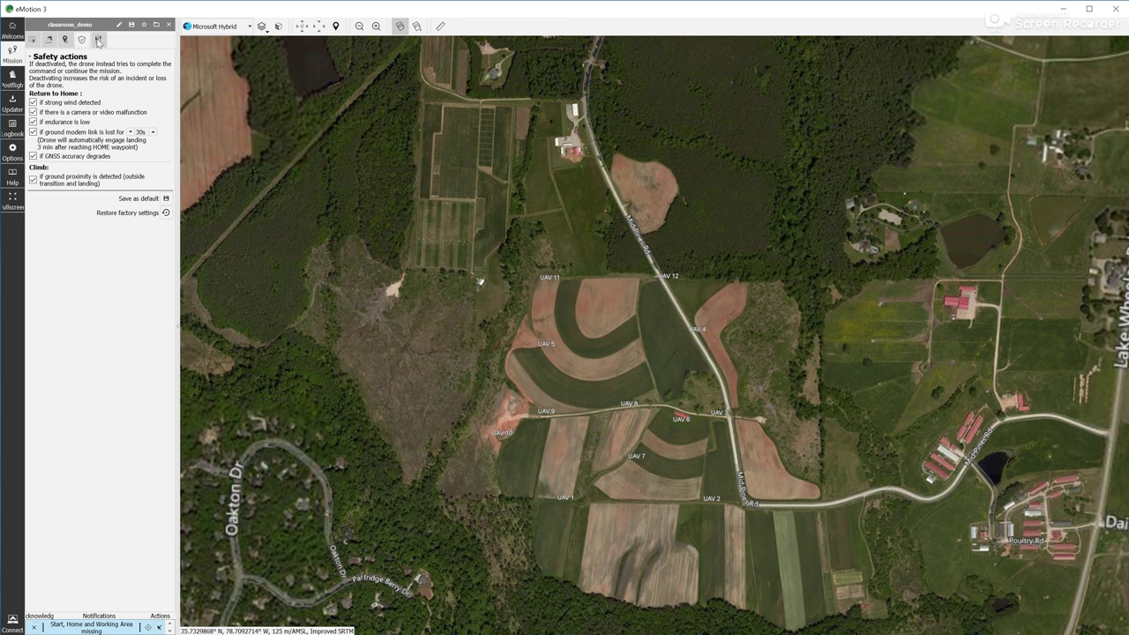
pyautogui.click(98, 39)
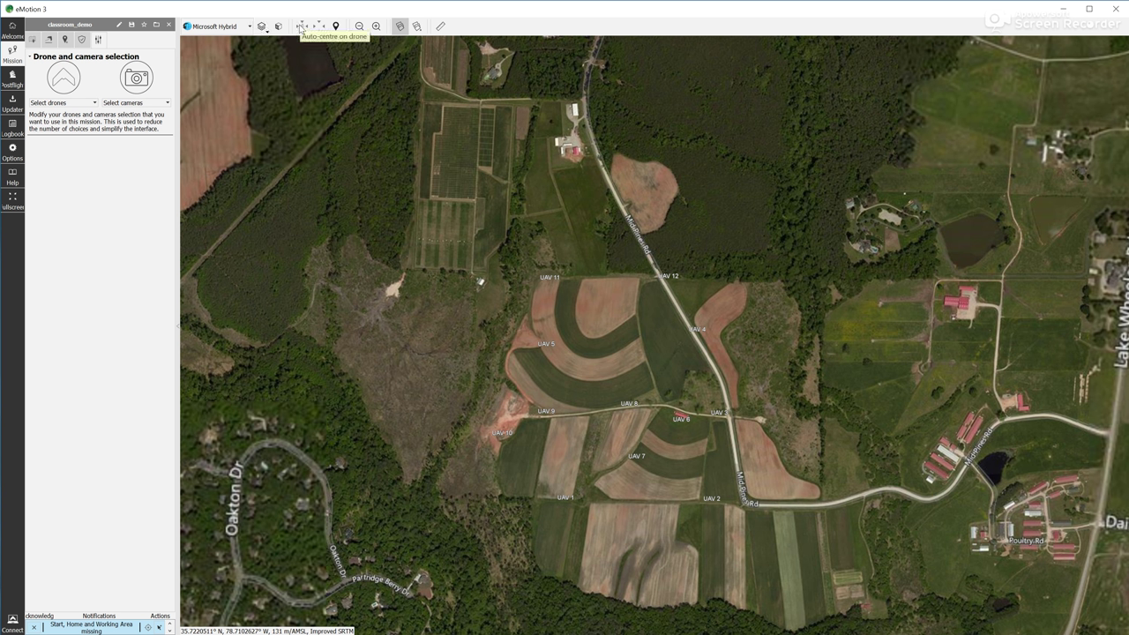
# Step: Check the available background maps and overlay the Elevation Color Map on the current one
pyautogui.click(243, 30)
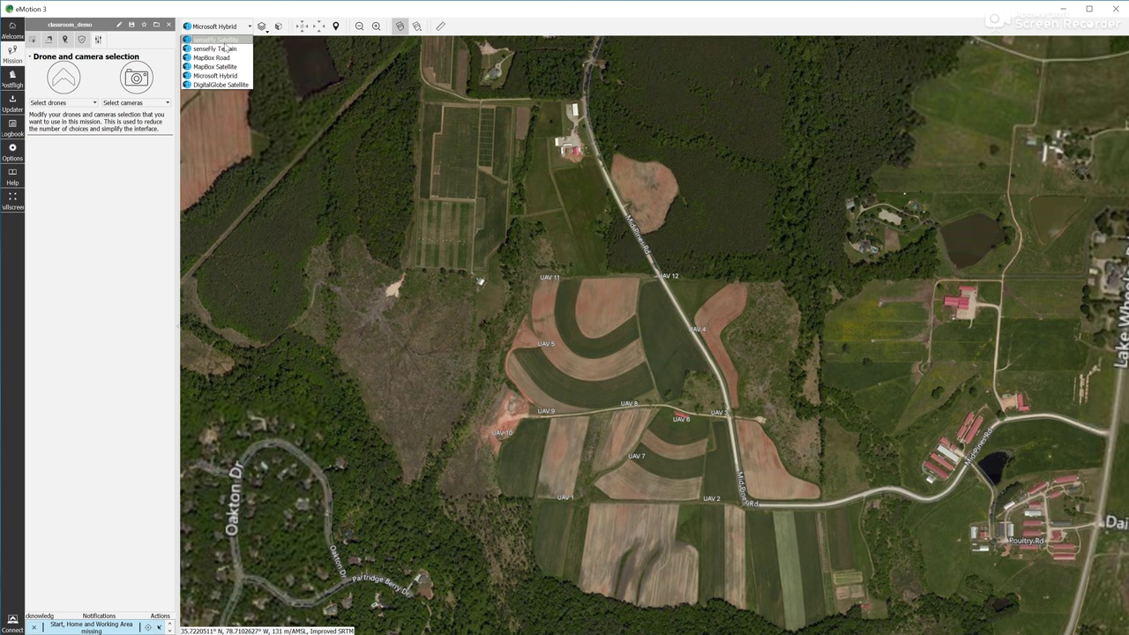
pyautogui.click(262, 29)
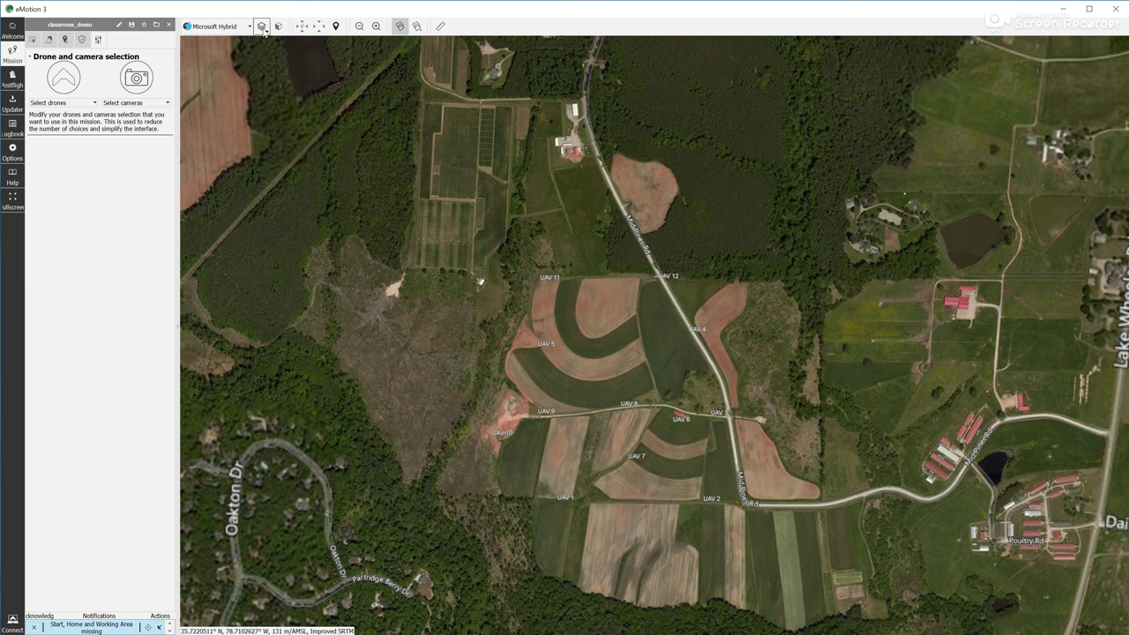
pyautogui.click(262, 27)
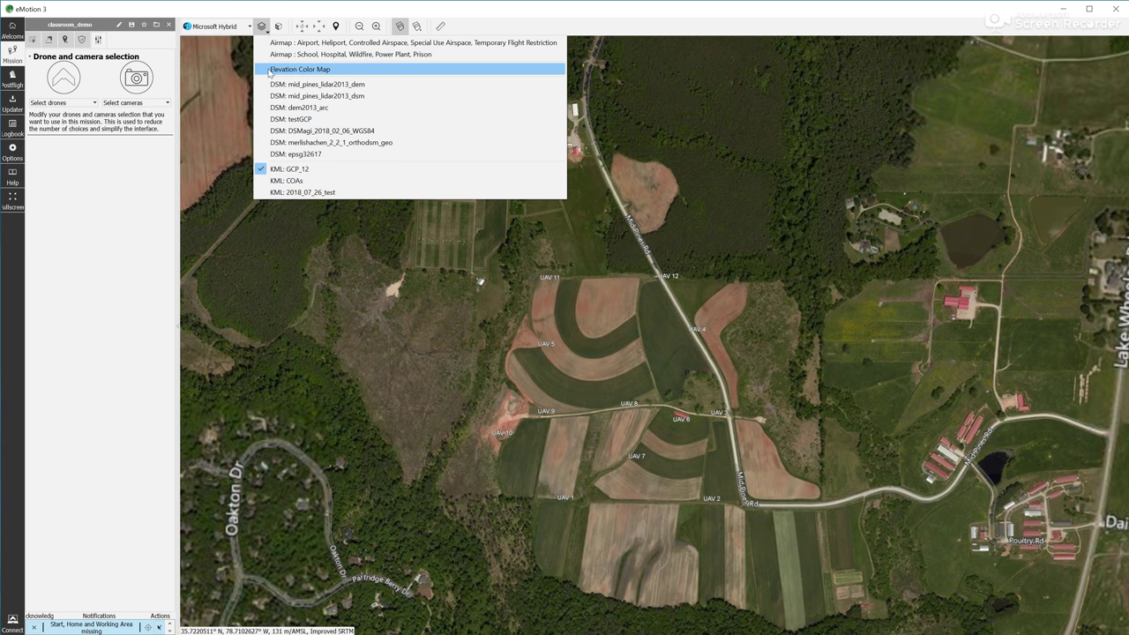
pyautogui.click(269, 69)
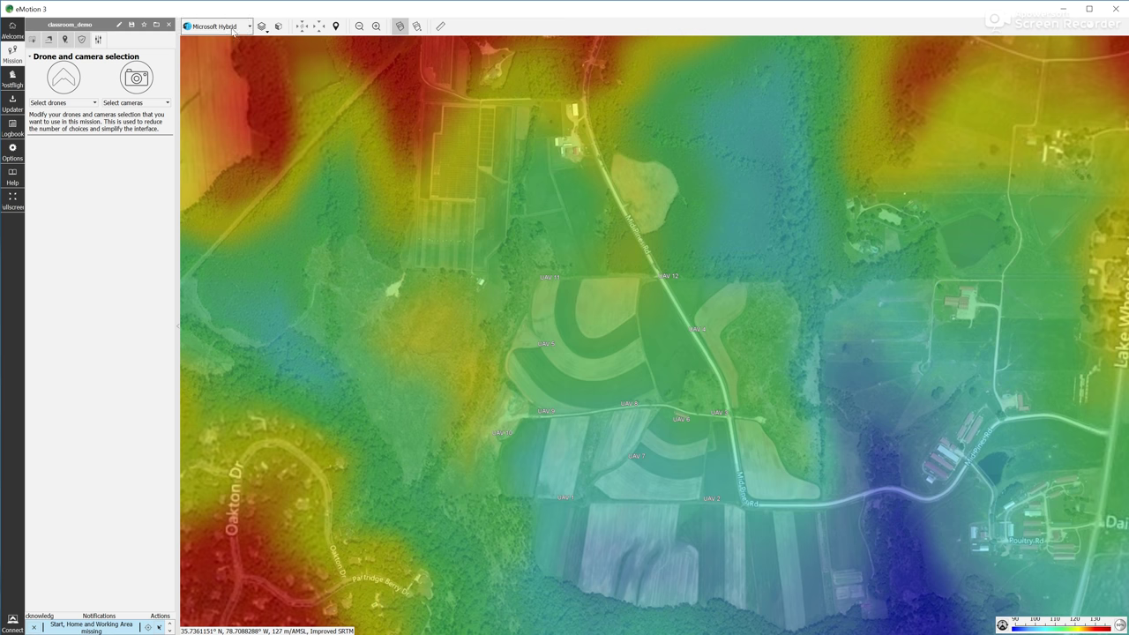
# Step: Hide the GCP_12 KML overlay and turn on the COAs KML overlay
pyautogui.click(264, 30)
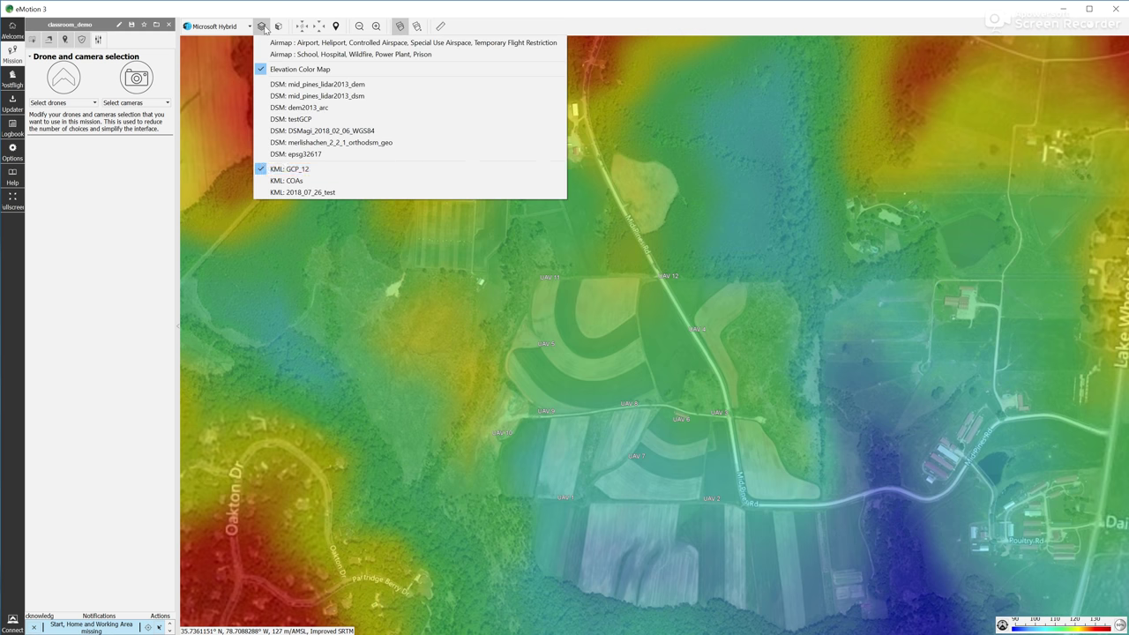
pyautogui.click(262, 169)
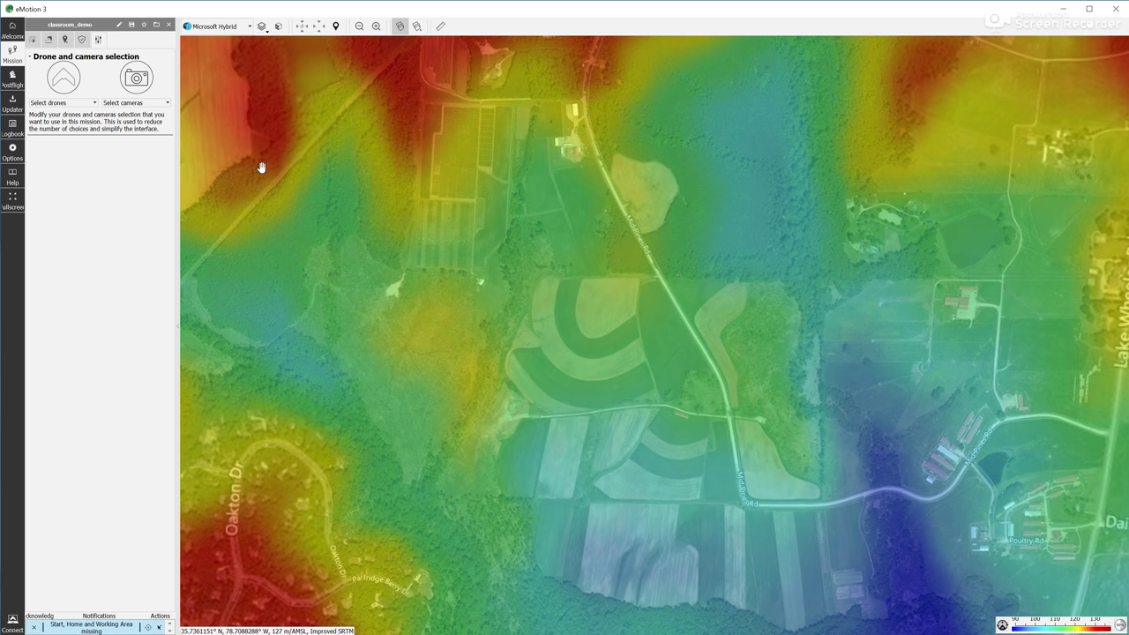
pyautogui.click(262, 27)
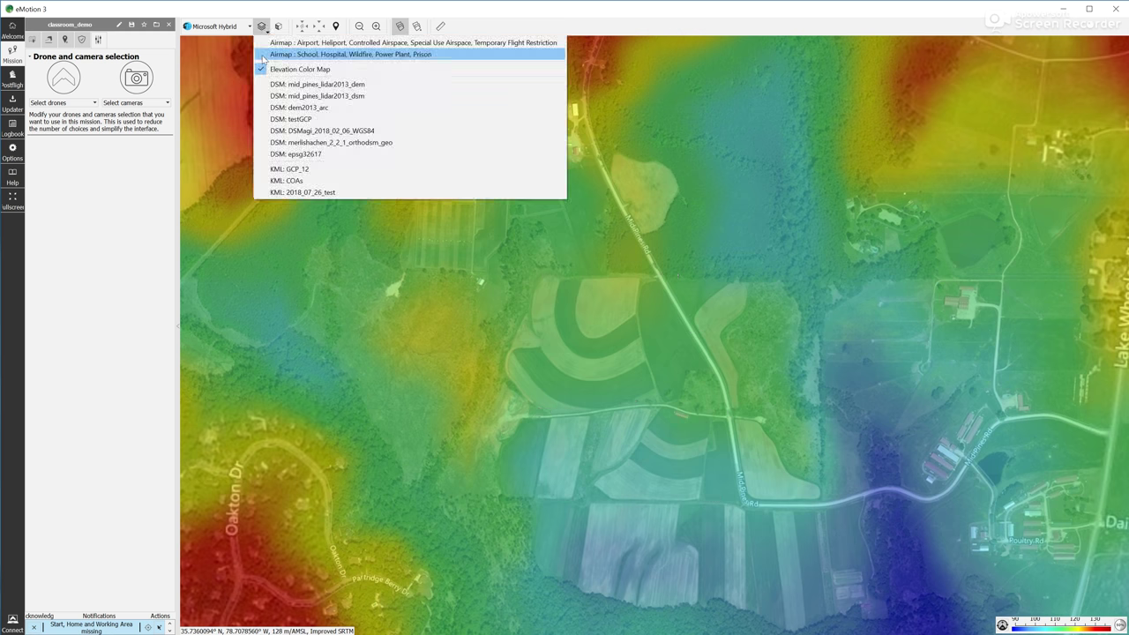
pyautogui.click(263, 181)
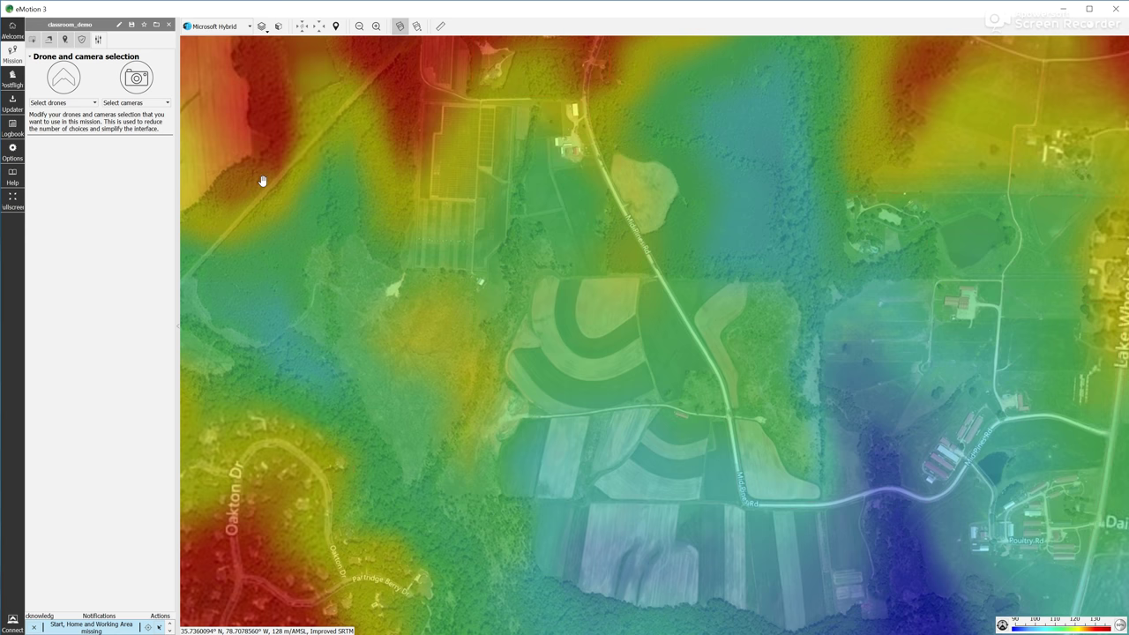
# Step: Turn on the GCP_12 KML overlay and place the working area's centre on the fields west of Mid Pines Rd
pyautogui.click(263, 29)
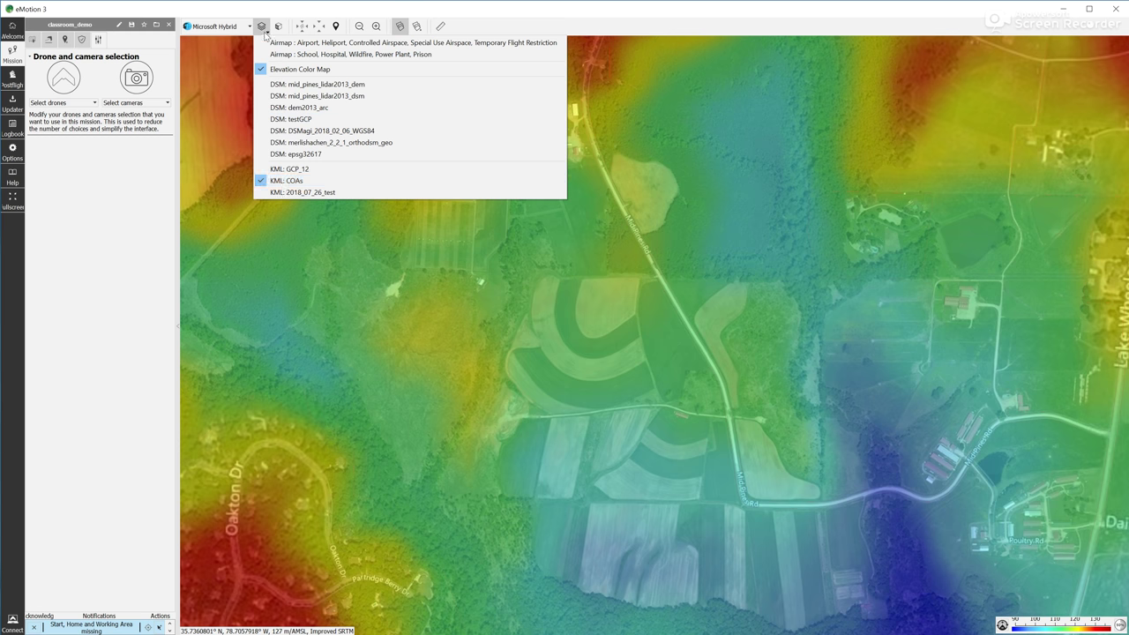
pyautogui.click(284, 170)
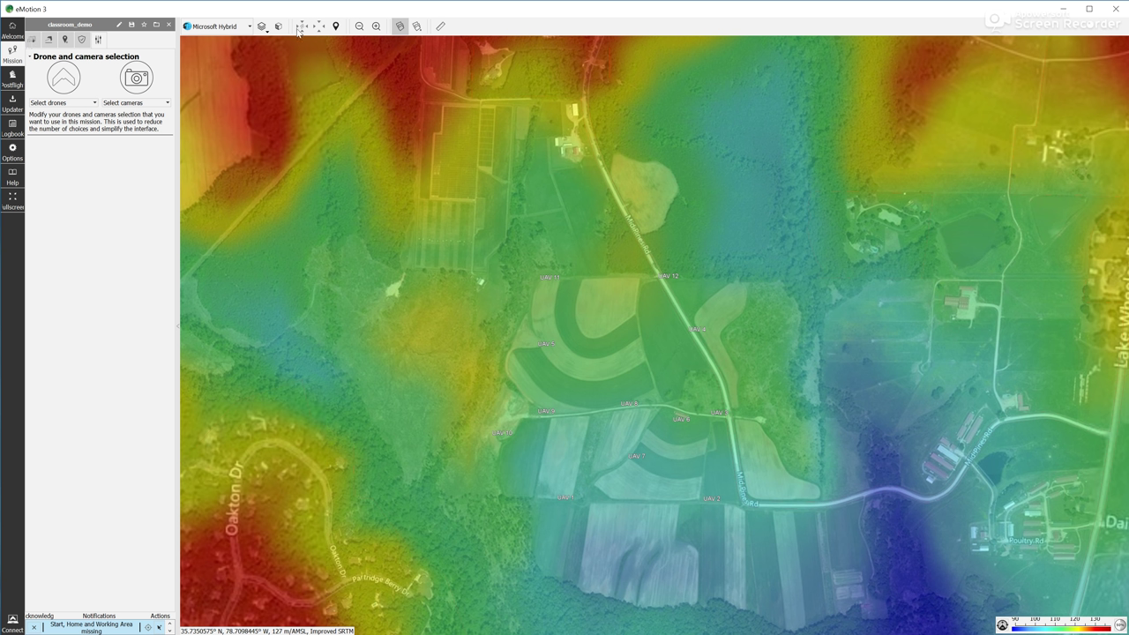
pyautogui.click(32, 41)
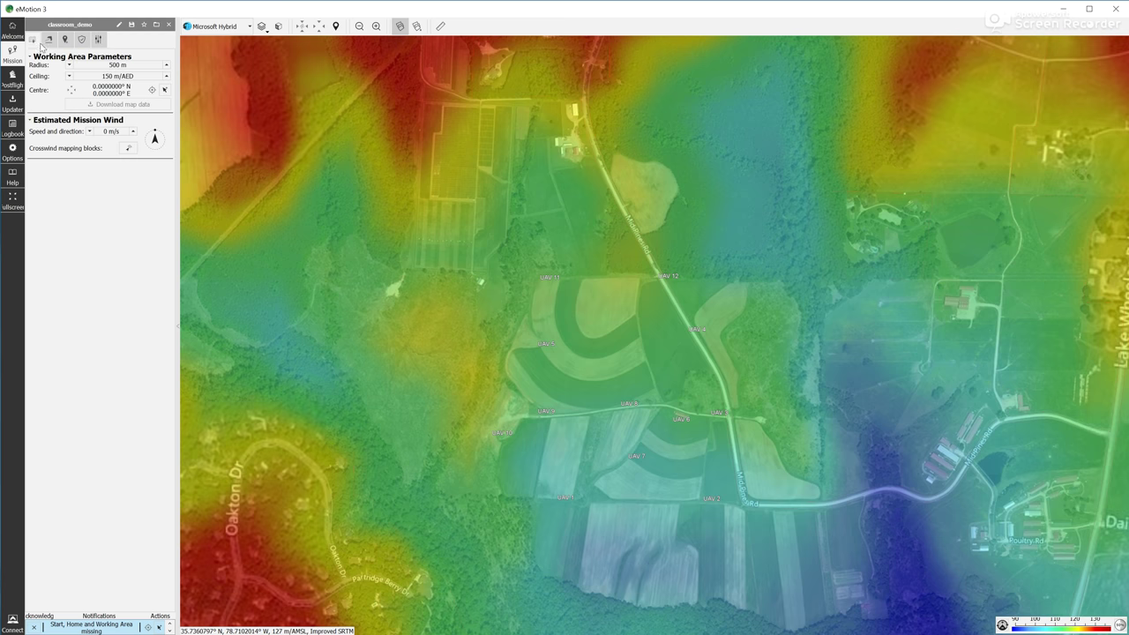
pyautogui.click(165, 90)
pyautogui.click(604, 388)
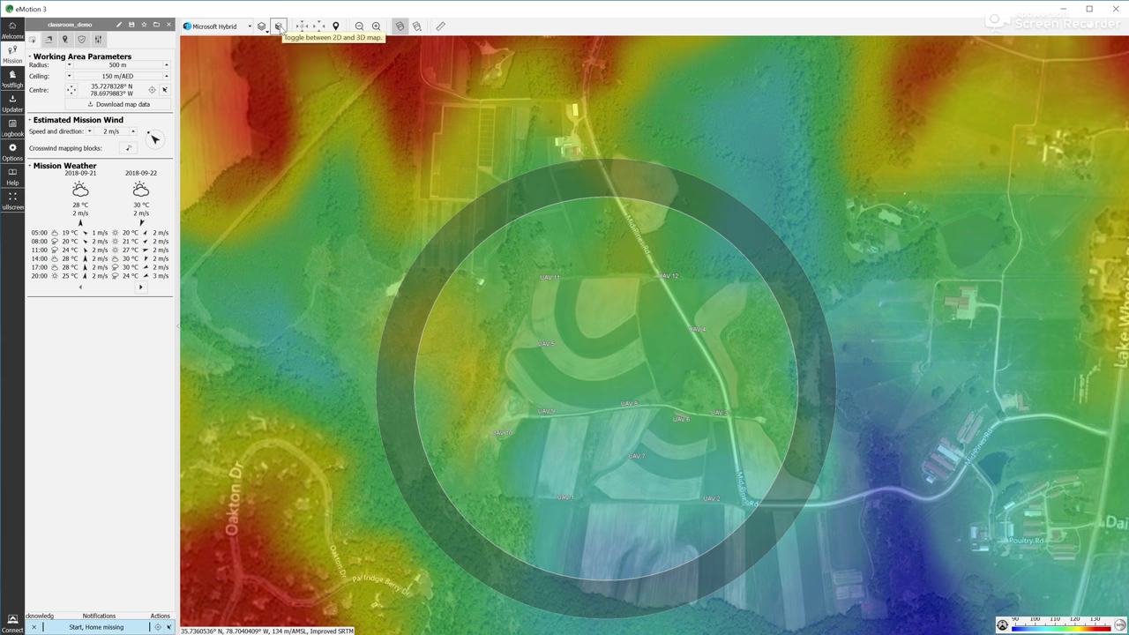
# Step: Show the map in 3D and set the working area's radius to 600 m
pyautogui.click(279, 26)
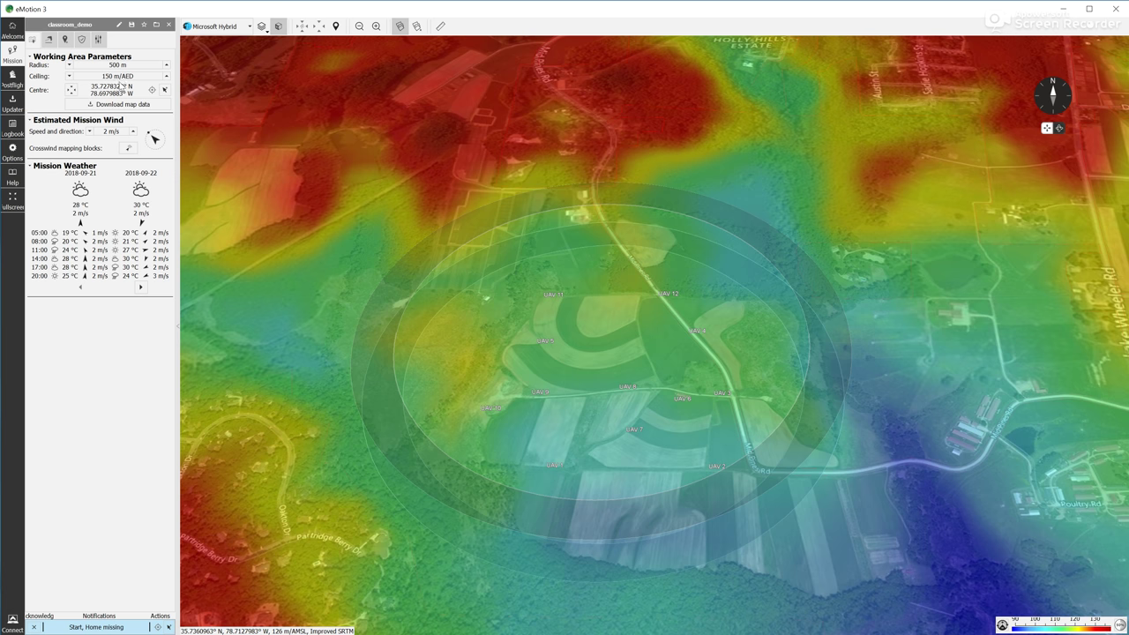
pyautogui.click(166, 64)
pyautogui.click(165, 65)
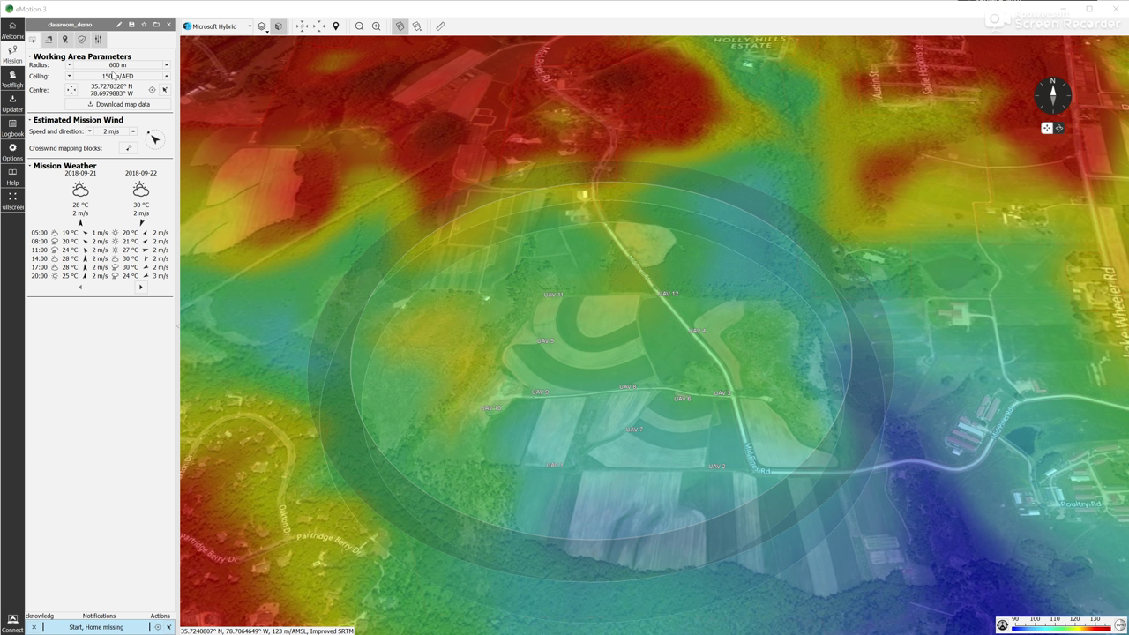
# Step: Set the working area's ceiling to 120 m/AED and adjust the estimated mission wind direction
pyautogui.moveTo(100, 76); pyautogui.dragTo(135, 76)
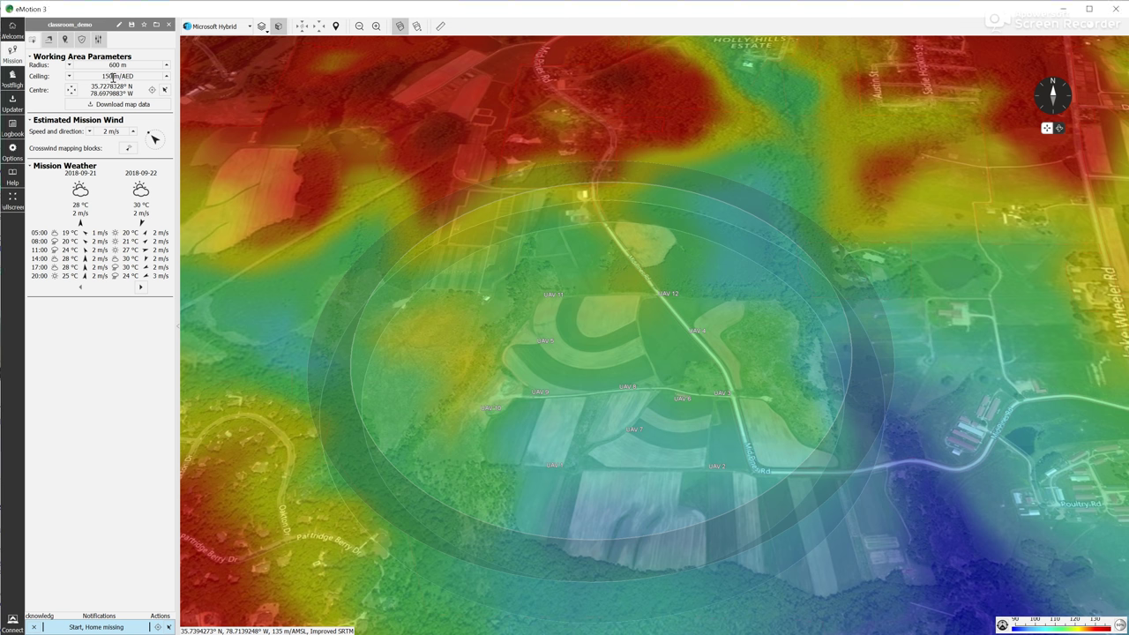
pyautogui.doubleClick(112, 77)
pyautogui.write('20')
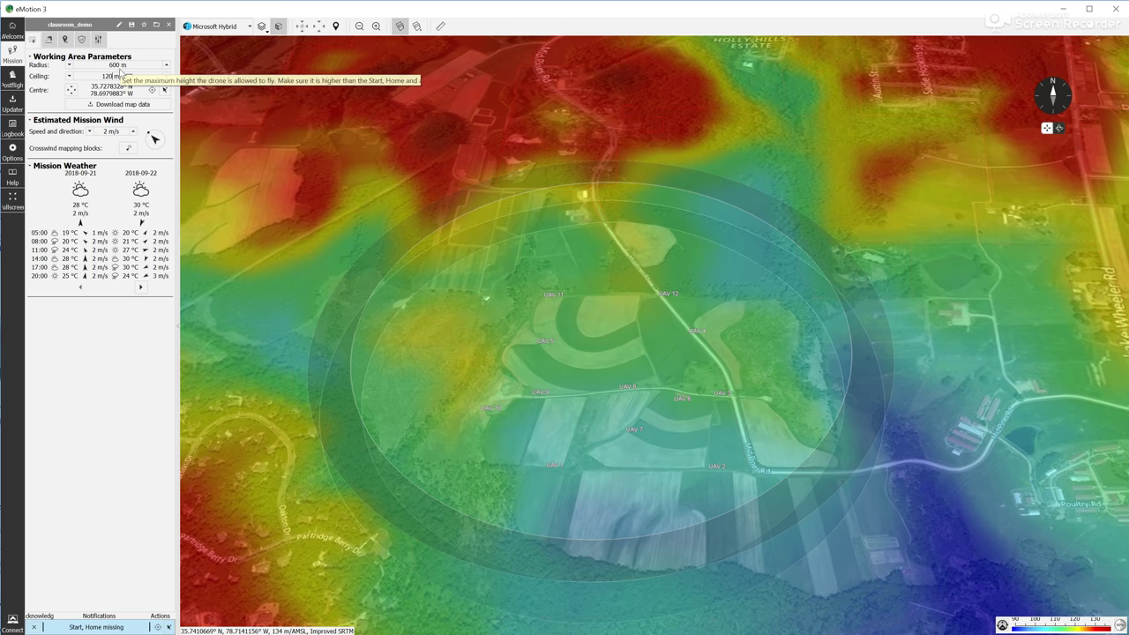
pyautogui.click(120, 66)
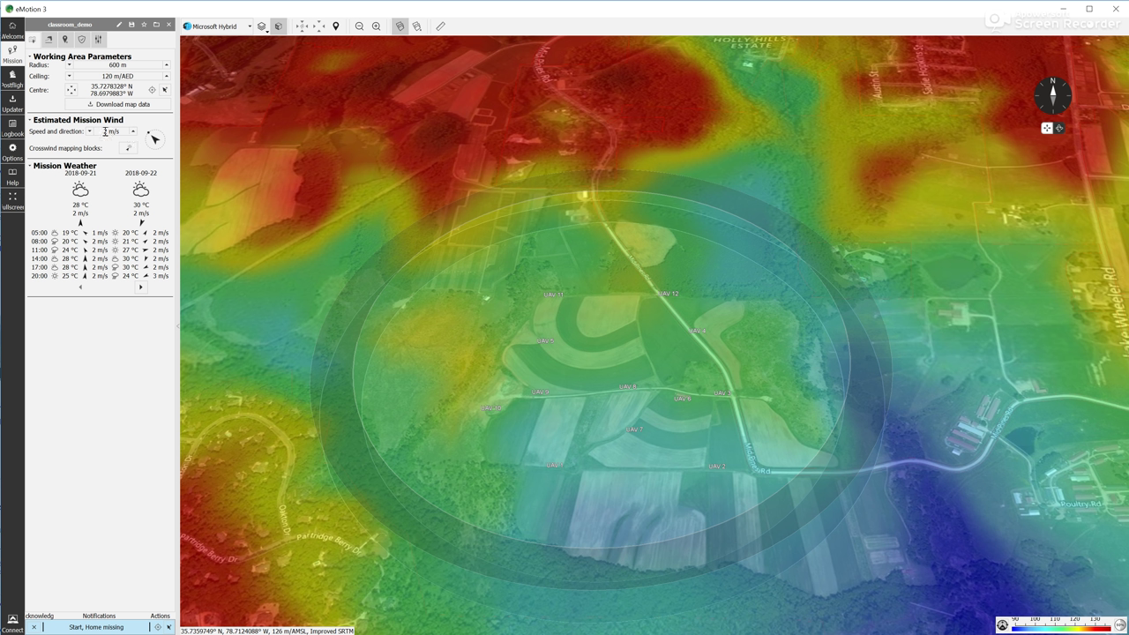
pyautogui.moveTo(150, 137); pyautogui.dragTo(167, 148)
# Step: Hide the Elevation Color Map overlay and return the map to 2D
pyautogui.click(262, 28)
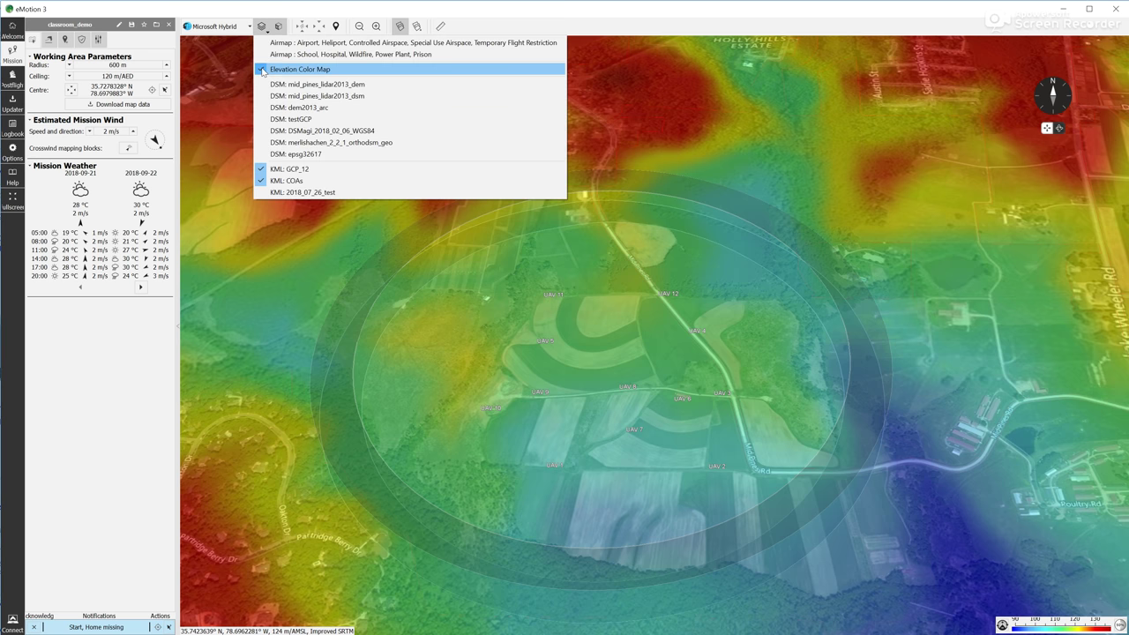
pyautogui.click(262, 69)
pyautogui.click(280, 26)
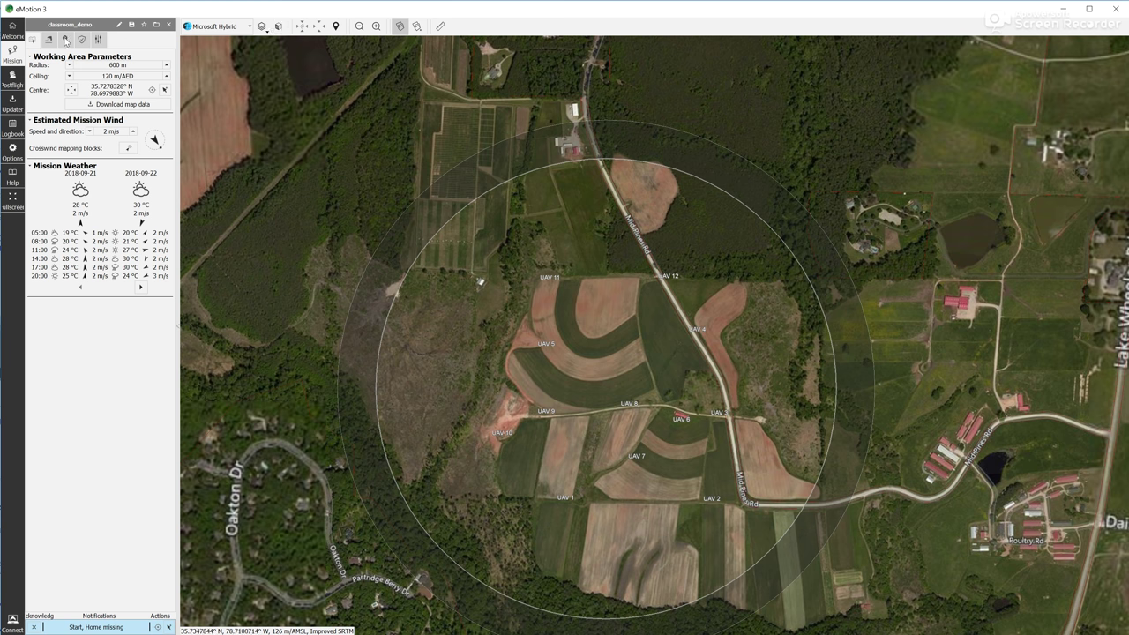
# Step: Add a Horizontal Mapping mission block centred in the working area
pyautogui.click(66, 41)
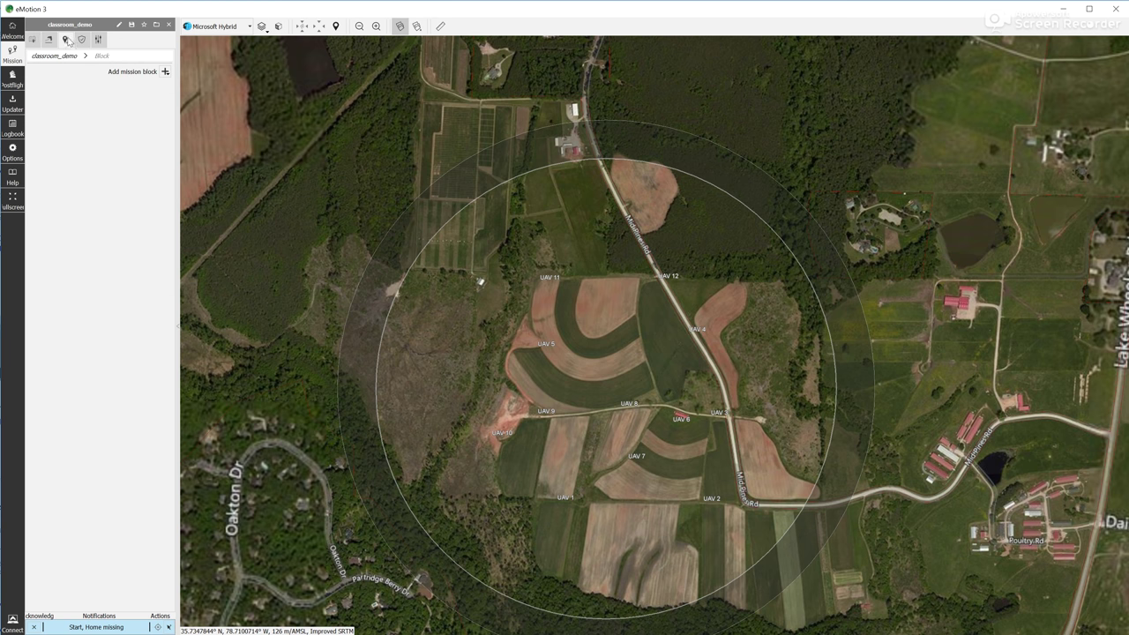
pyautogui.click(165, 73)
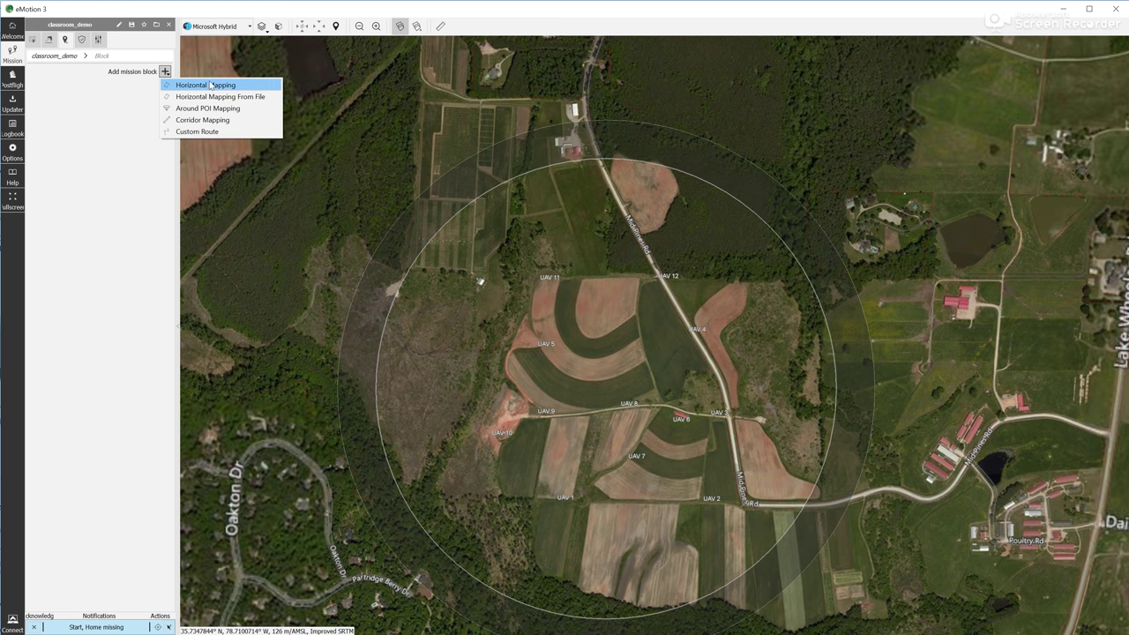
pyautogui.click(238, 85)
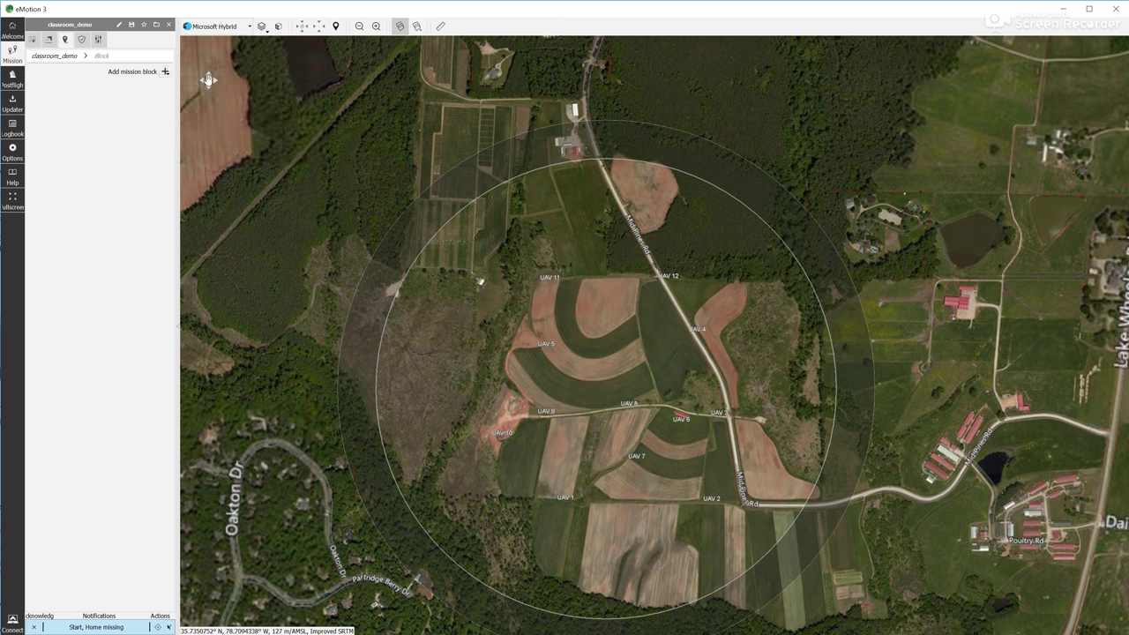
pyautogui.click(607, 377)
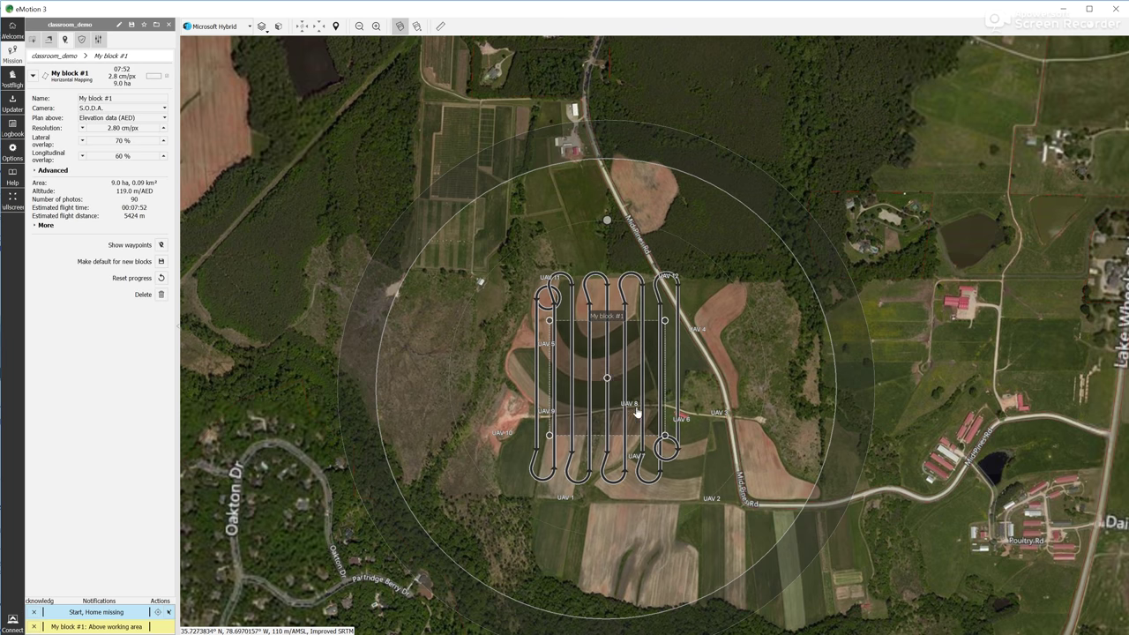
# Step: Enlarge the mapping block to about 39 ha by moving its four corners outward to cover all the ground control points
pyautogui.scroll(2, 615, 383)
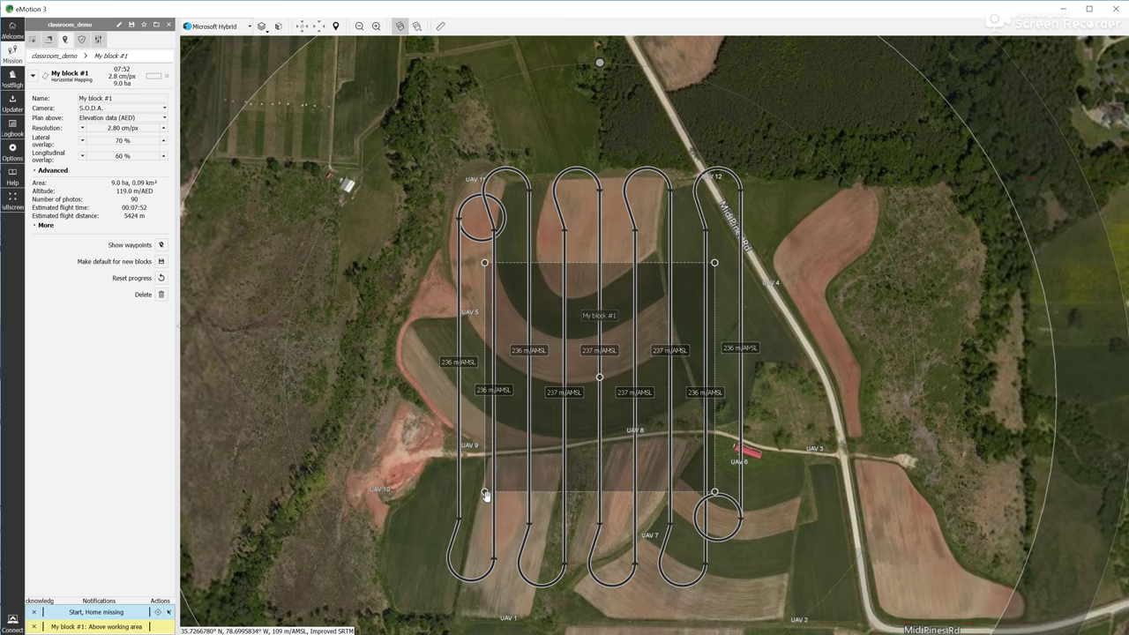
pyautogui.moveTo(484, 494); pyautogui.dragTo(458, 458)
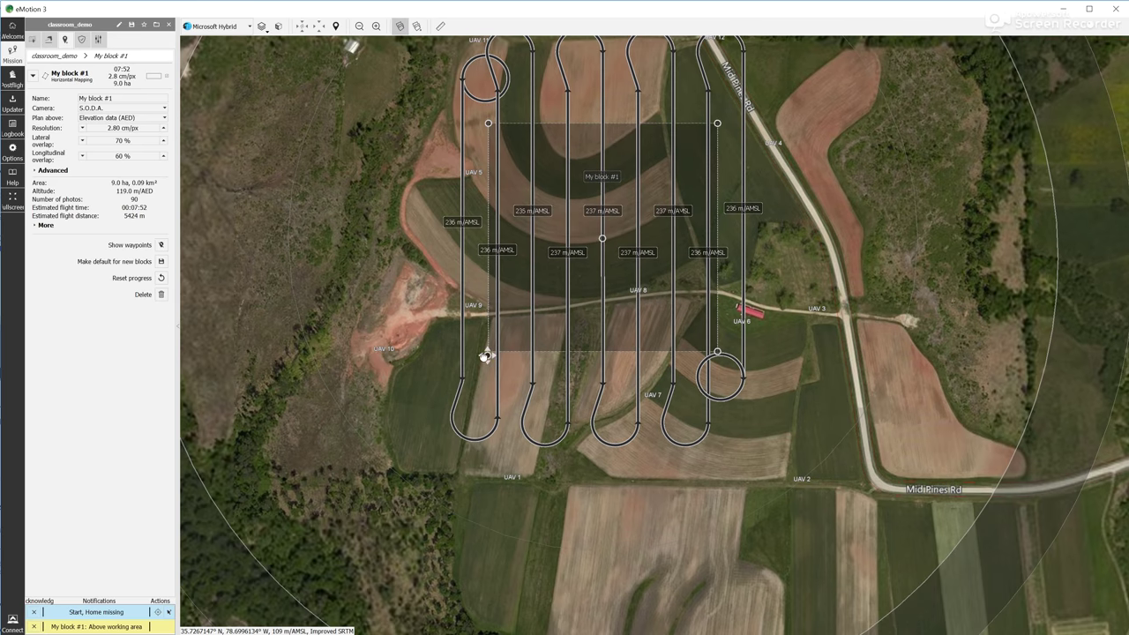
pyautogui.moveTo(485, 356)
pyautogui.mouseDown()
pyautogui.moveTo(368, 376)
pyautogui.moveTo(332, 499)
pyautogui.mouseUp()
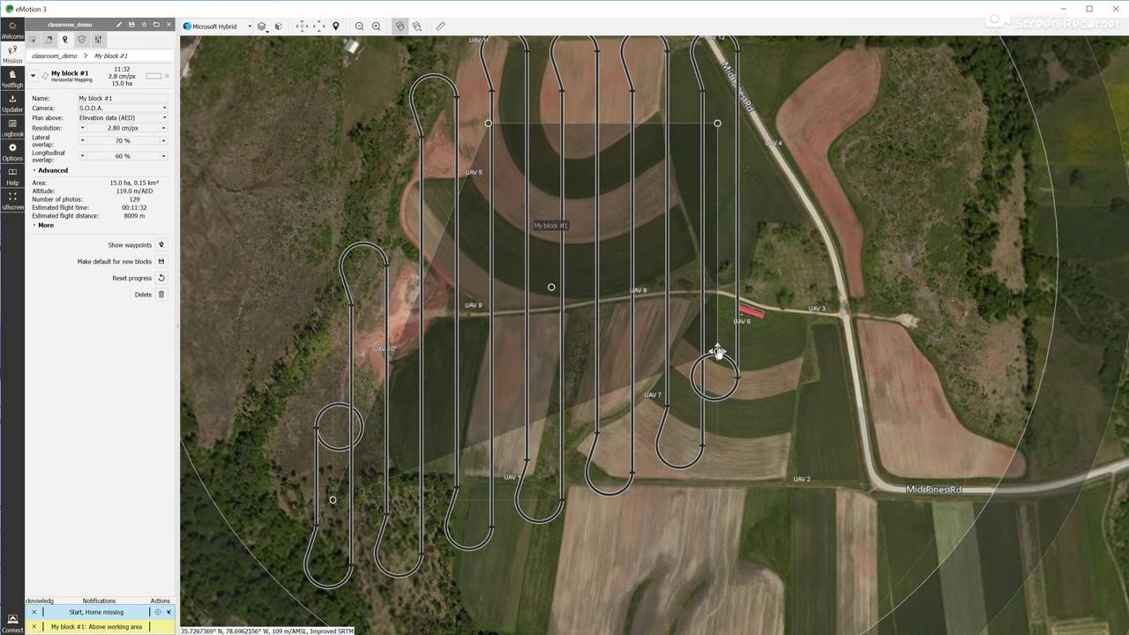
pyautogui.moveTo(716, 353)
pyautogui.mouseDown()
pyautogui.moveTo(768, 492)
pyautogui.moveTo(861, 626)
pyautogui.mouseUp()
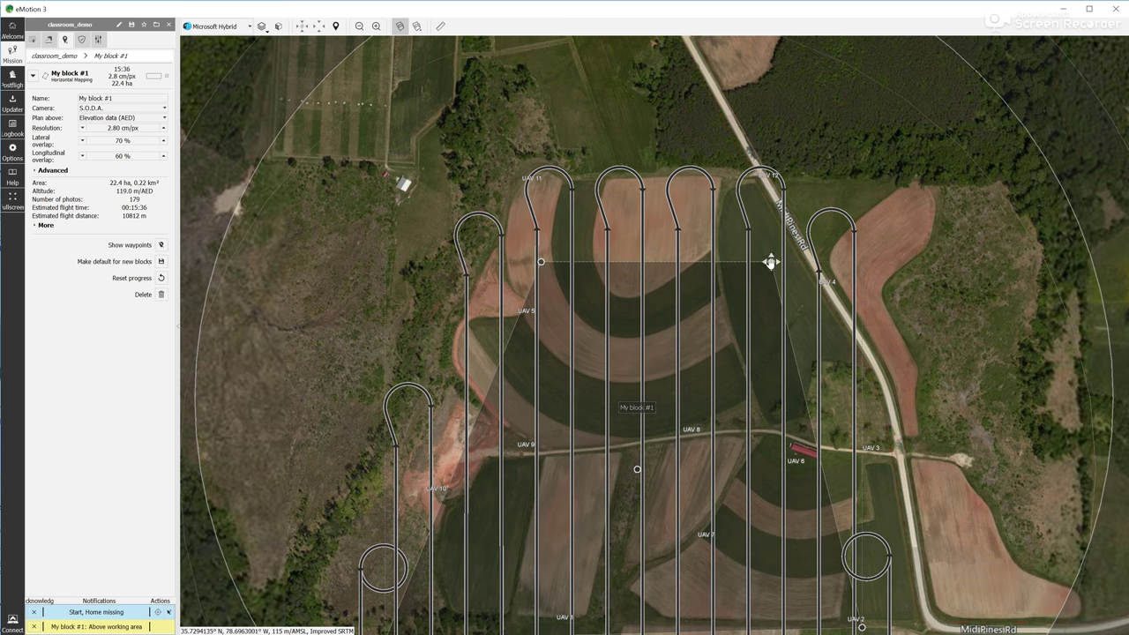
pyautogui.moveTo(770, 262); pyautogui.dragTo(859, 159)
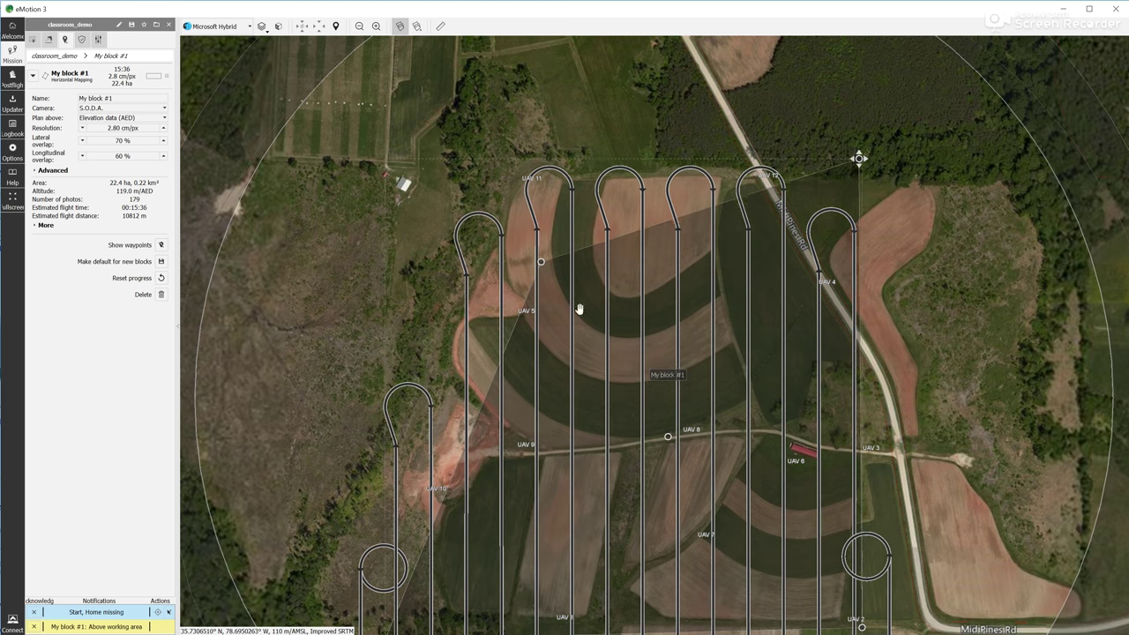
pyautogui.moveTo(539, 261)
pyautogui.mouseDown()
pyautogui.moveTo(463, 177)
pyautogui.moveTo(386, 141)
pyautogui.mouseUp()
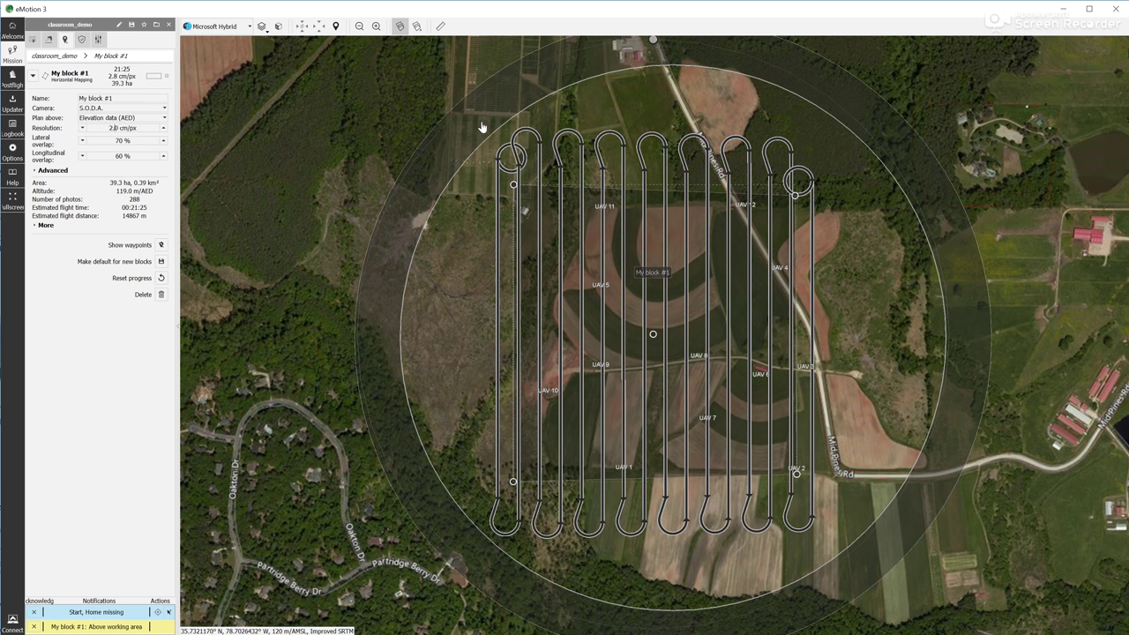
# Step: Set the mapping block's resolution to 2.50 cm/px
pyautogui.press('BackSpace')
pyautogui.write('5')
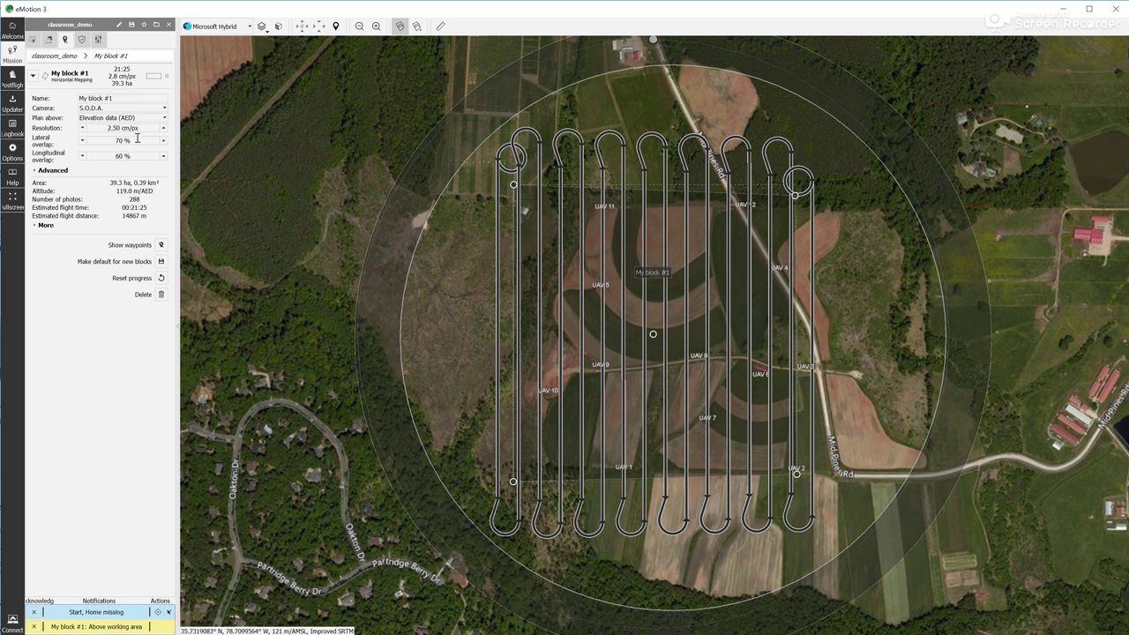
pyautogui.click(137, 142)
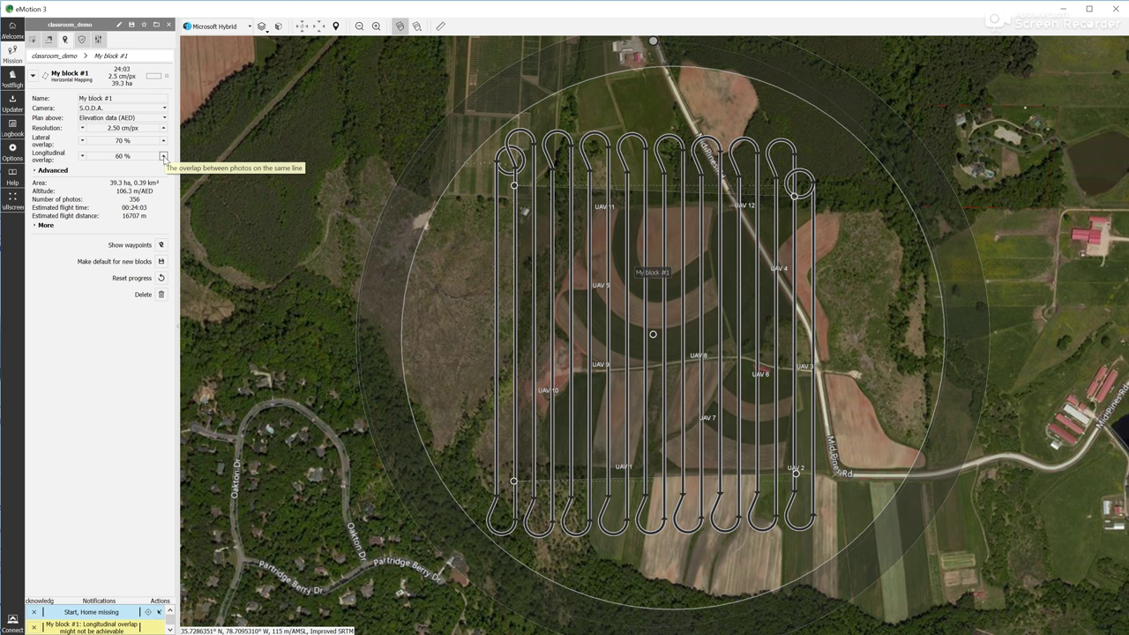
# Step: Raise the mapping block's longitudinal overlap to 95 %
pyautogui.click(163, 156)
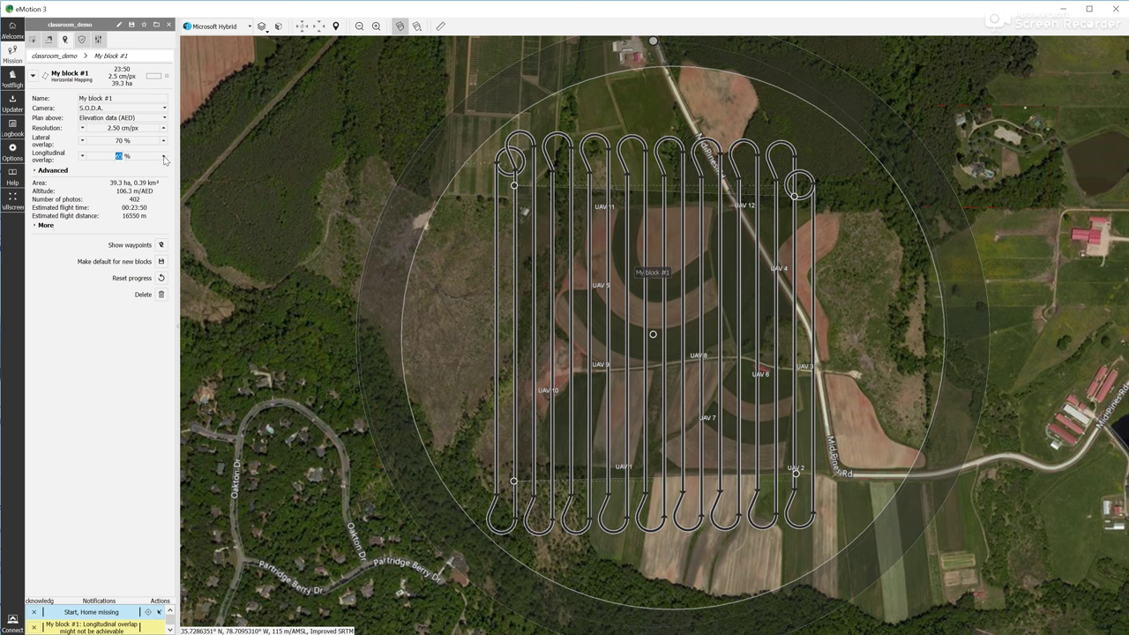
pyautogui.click(163, 156)
pyautogui.click(163, 156)
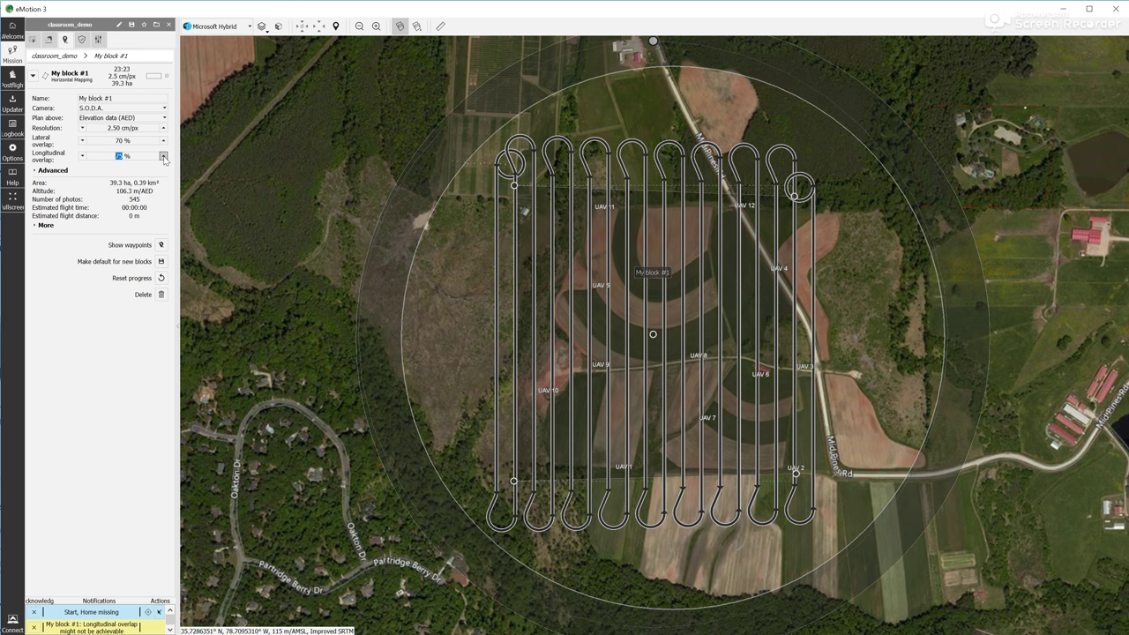
pyautogui.click(163, 156)
pyautogui.click(163, 156)
pyautogui.click(163, 156)
pyautogui.click(163, 157)
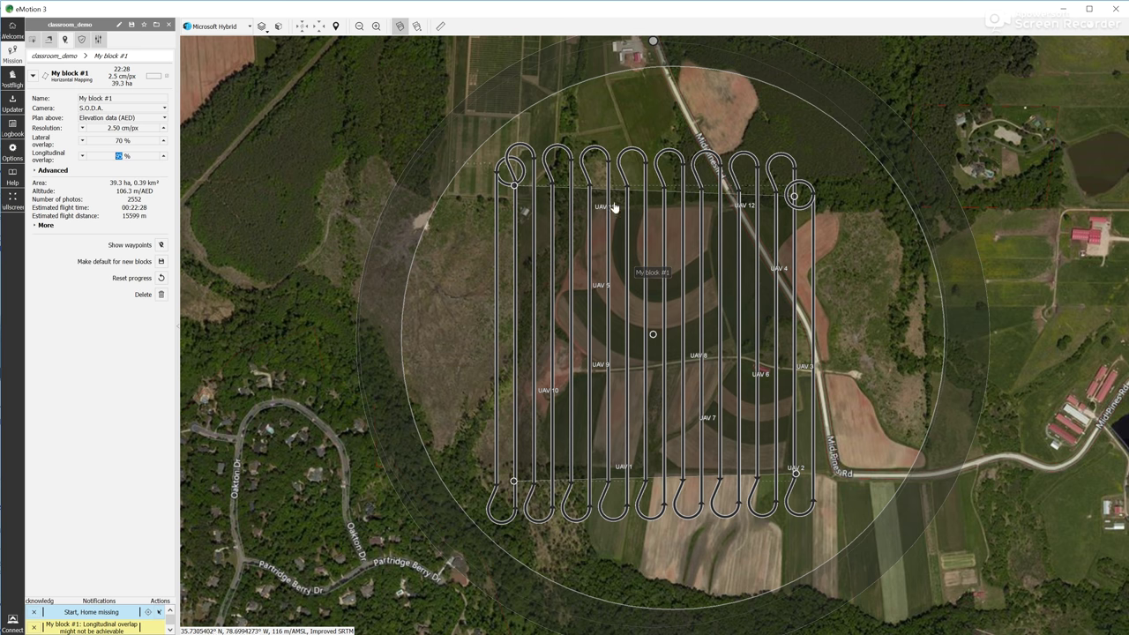
# Step: Set the mapping block's lateral overlap to 60 % and its longitudinal overlap to 80 %
pyautogui.click(82, 141)
pyautogui.click(82, 141)
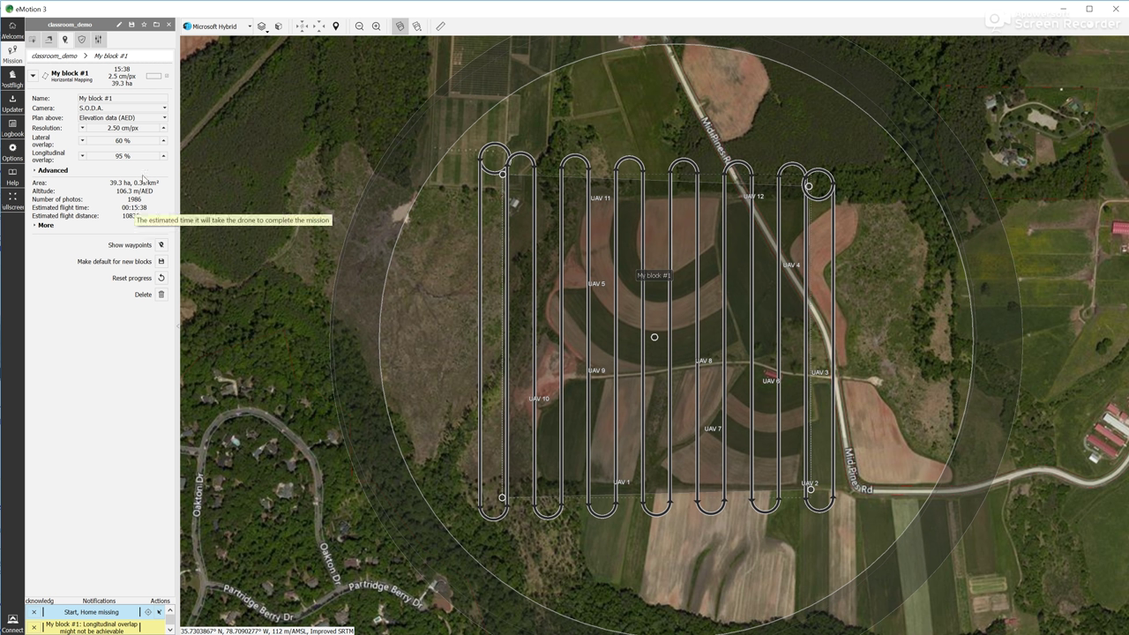
pyautogui.doubleClick(122, 155)
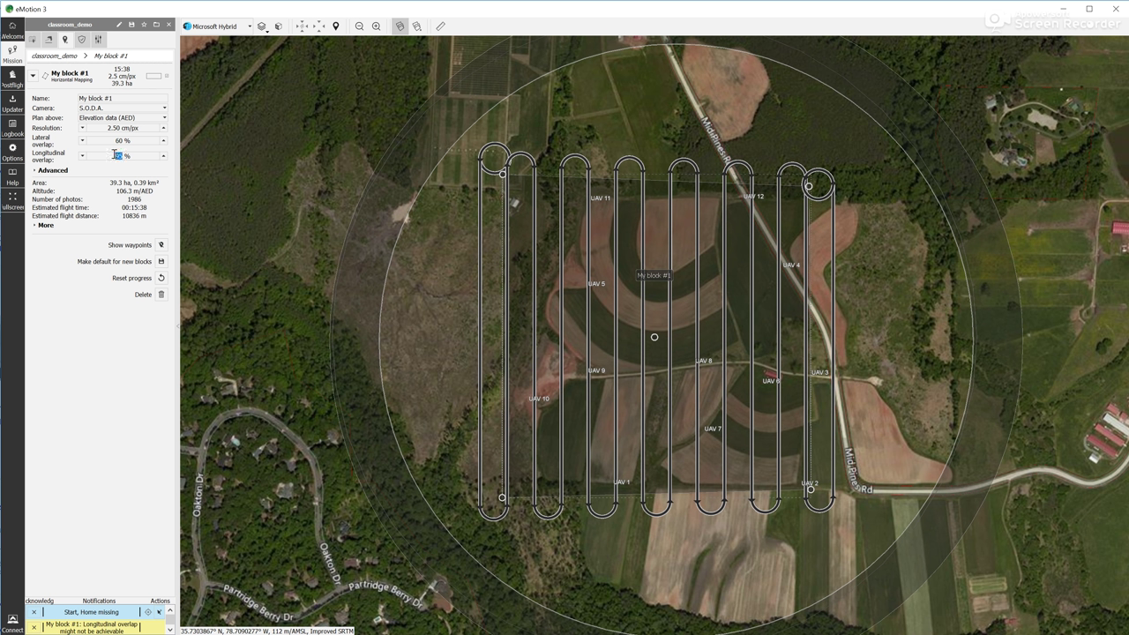
pyautogui.write('80')
pyautogui.press('Return')
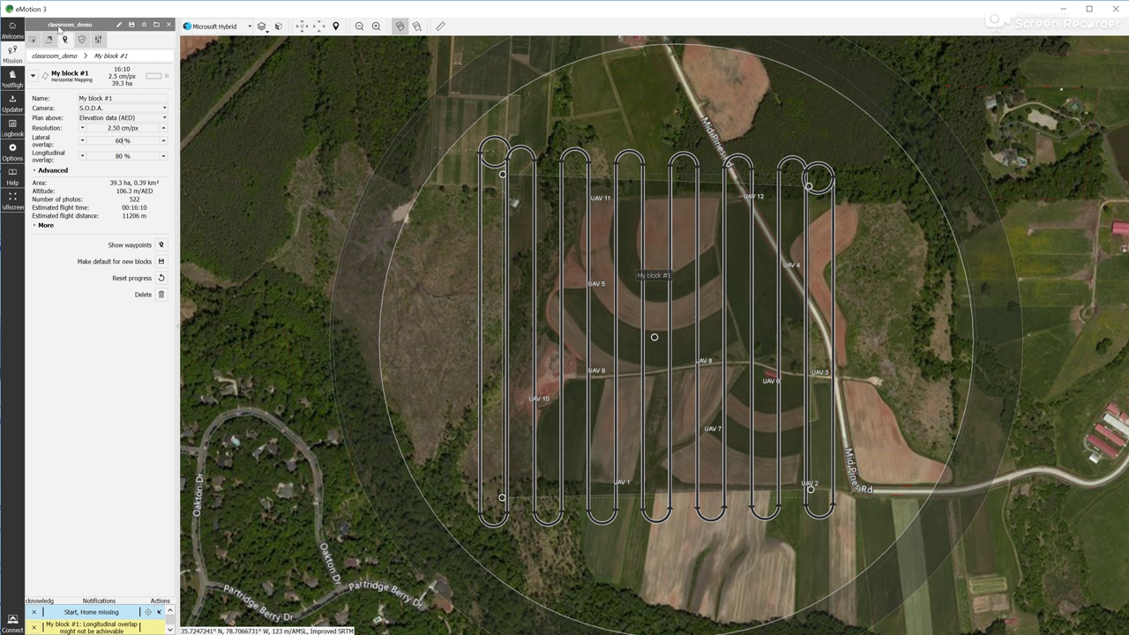
# Step: Add a take-off Start waypoint on the grass southwest of the red-roofed building
pyautogui.click(50, 40)
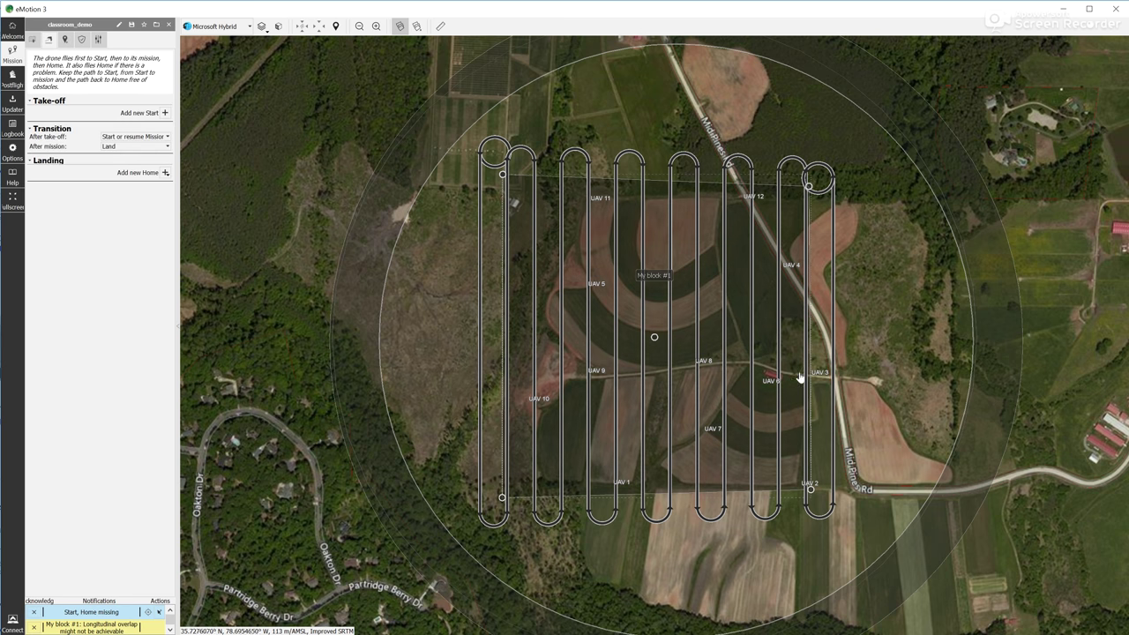
pyautogui.scroll(3, 779, 380)
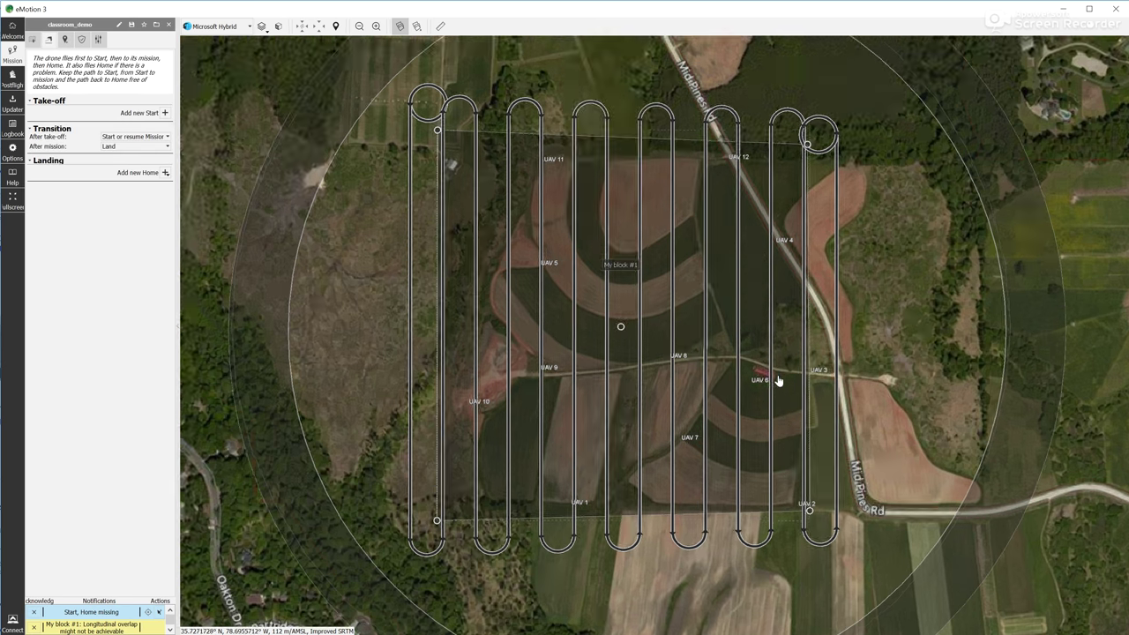
pyautogui.scroll(4, 778, 381)
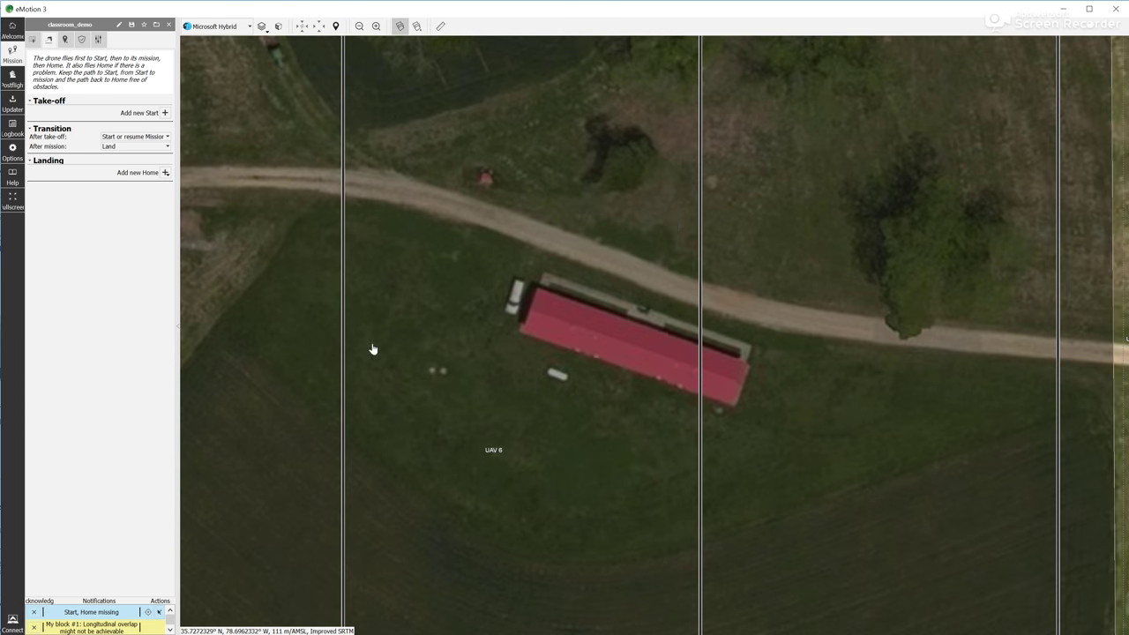
pyautogui.click(164, 113)
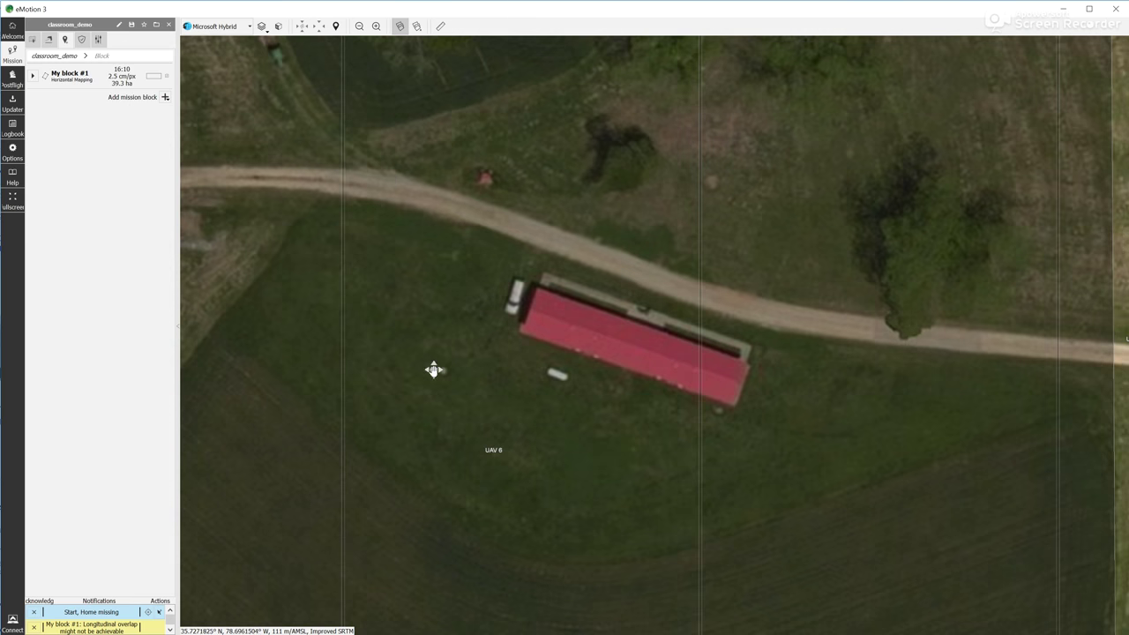
pyautogui.click(357, 398)
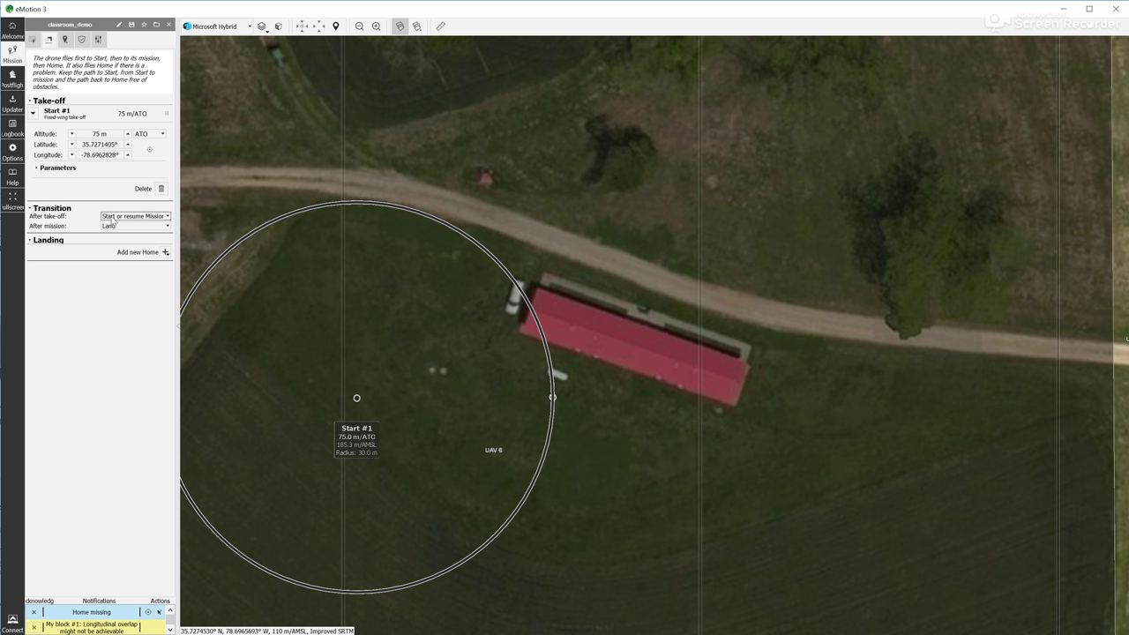
# Step: Review the transition options available after take-off and after the mission
pyautogui.click(163, 218)
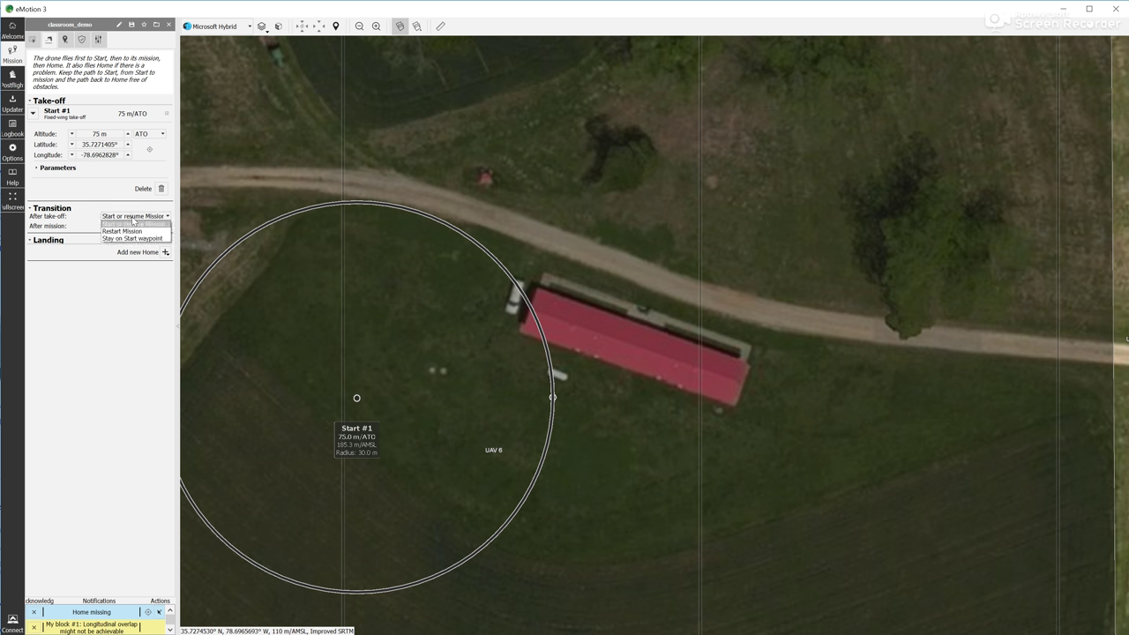
pyautogui.click(113, 195)
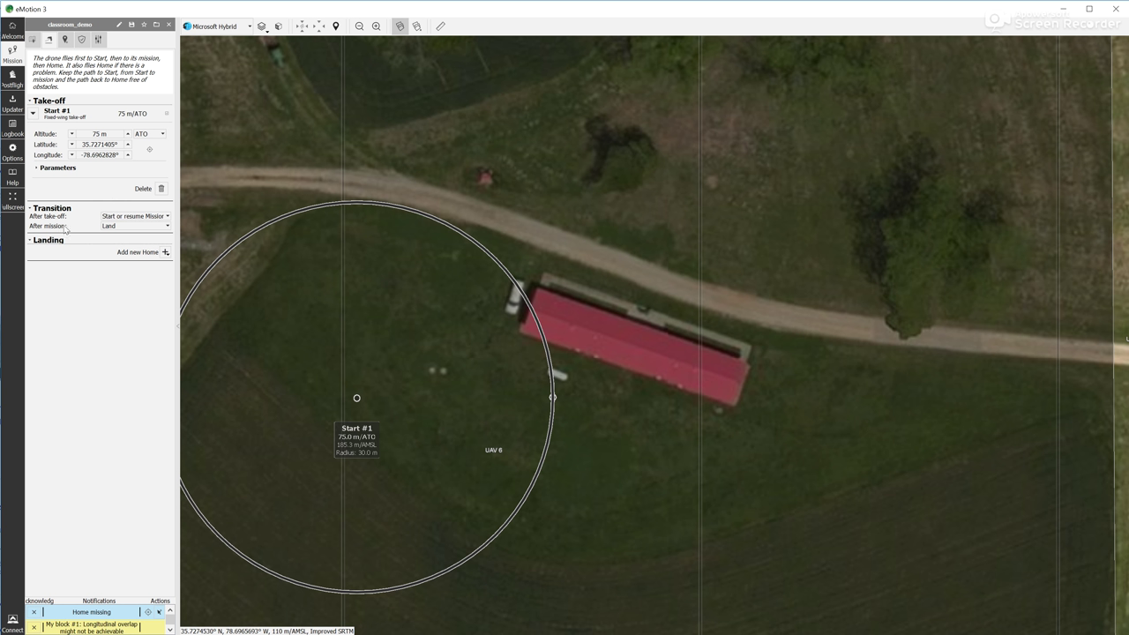
pyautogui.click(122, 228)
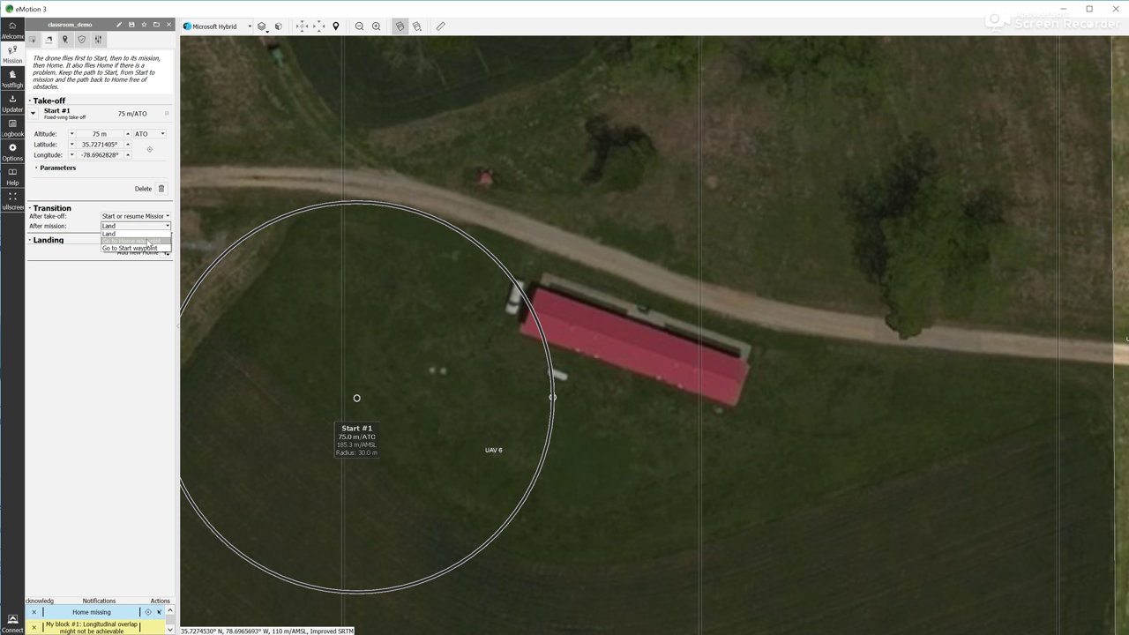
pyautogui.click(99, 205)
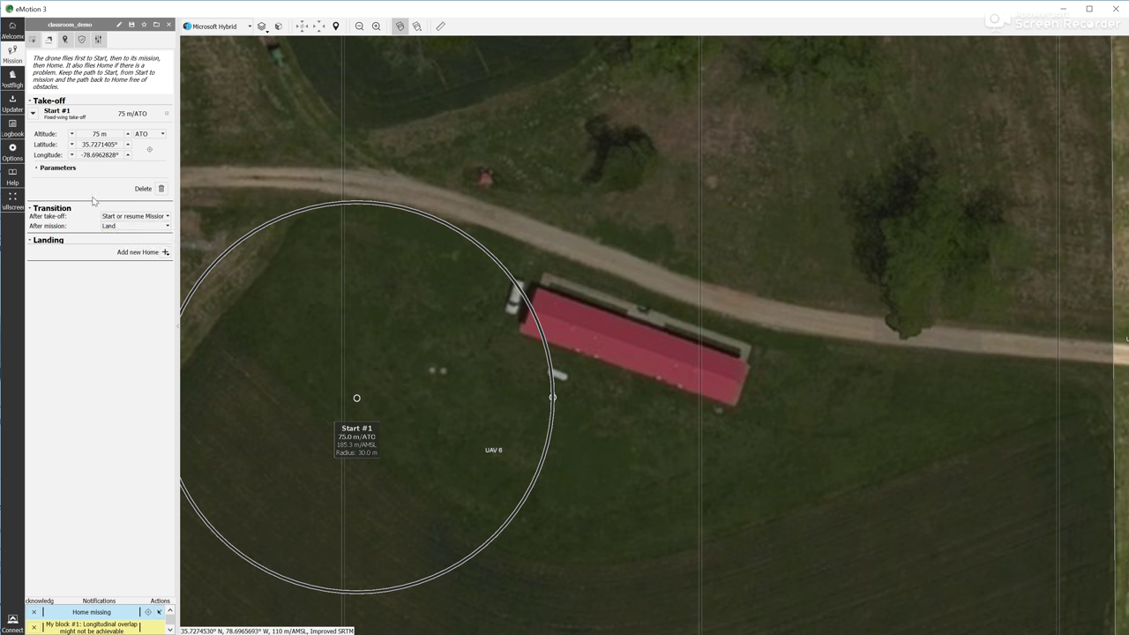
# Step: Add a fixed-wing linear landing Home waypoint on the grass, just northwest of the Start waypoint's centre
pyautogui.click(165, 254)
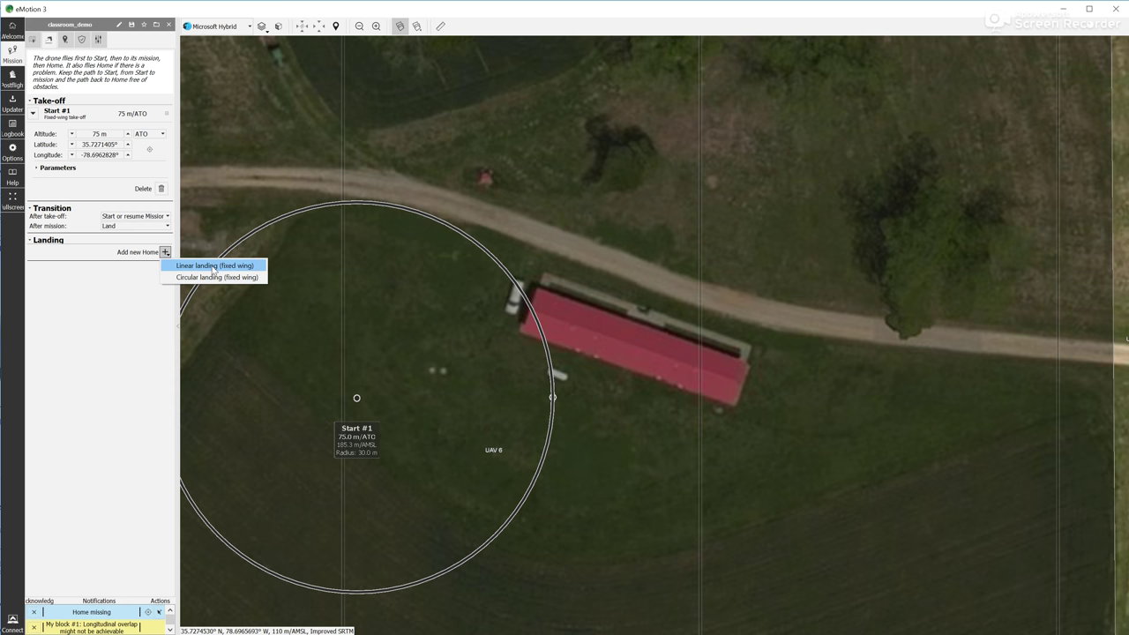
pyautogui.click(213, 267)
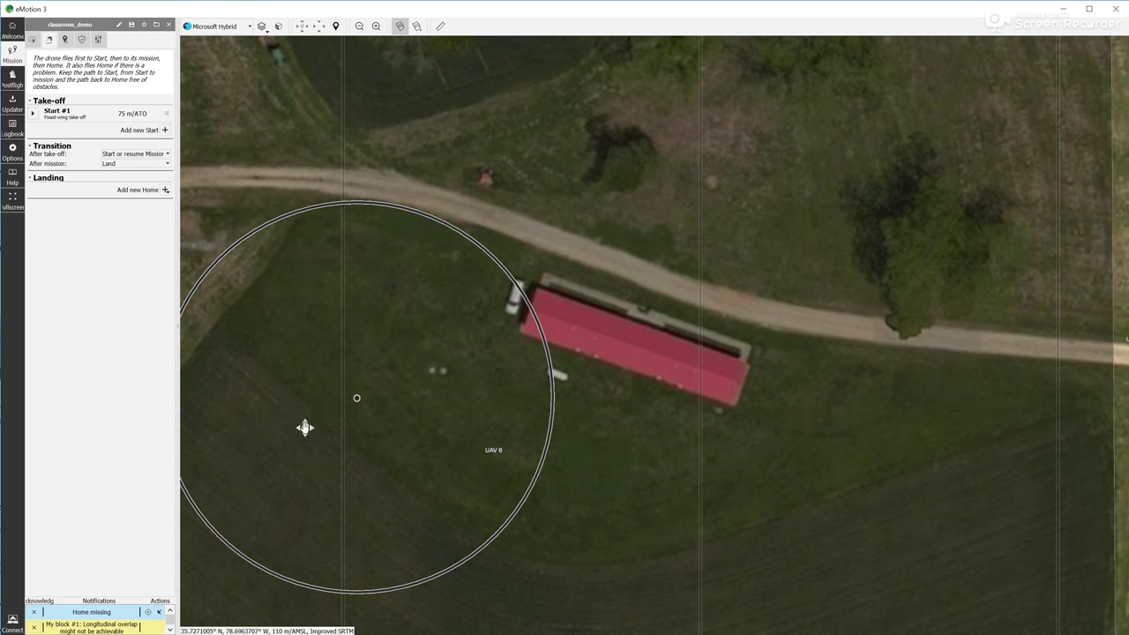
pyautogui.click(327, 388)
# Step: Swing the Home waypoint's landing sector to the southwest over the fields, with a heading of about 63° and a span of about 13°
pyautogui.scroll(-2, 327, 389)
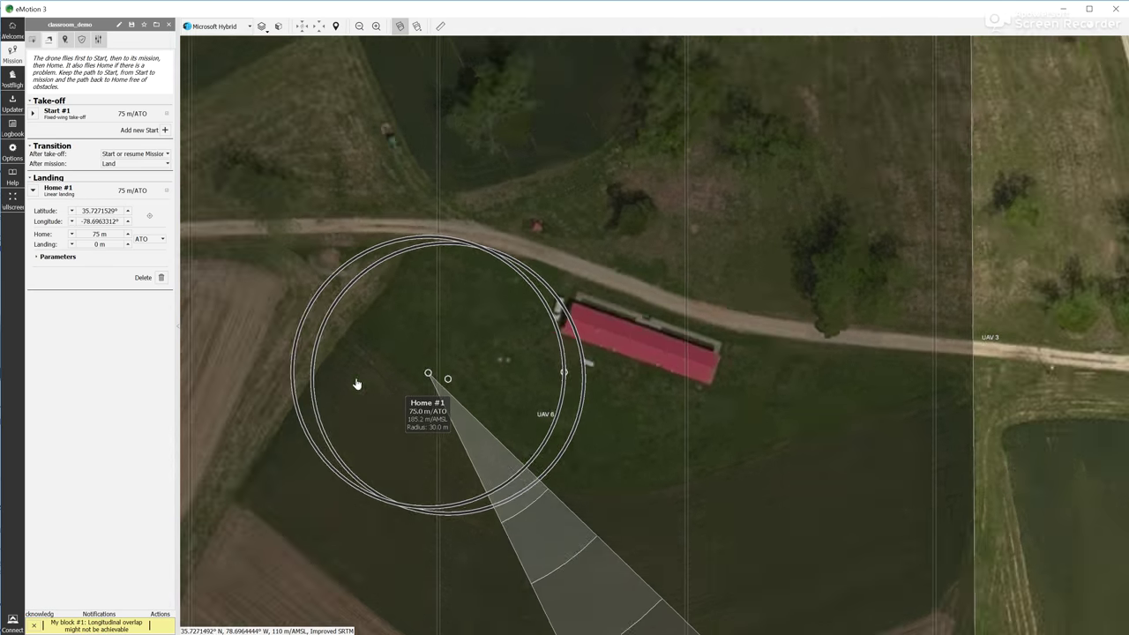
pyautogui.scroll(-1, 604, 425)
pyautogui.scroll(-1, 605, 425)
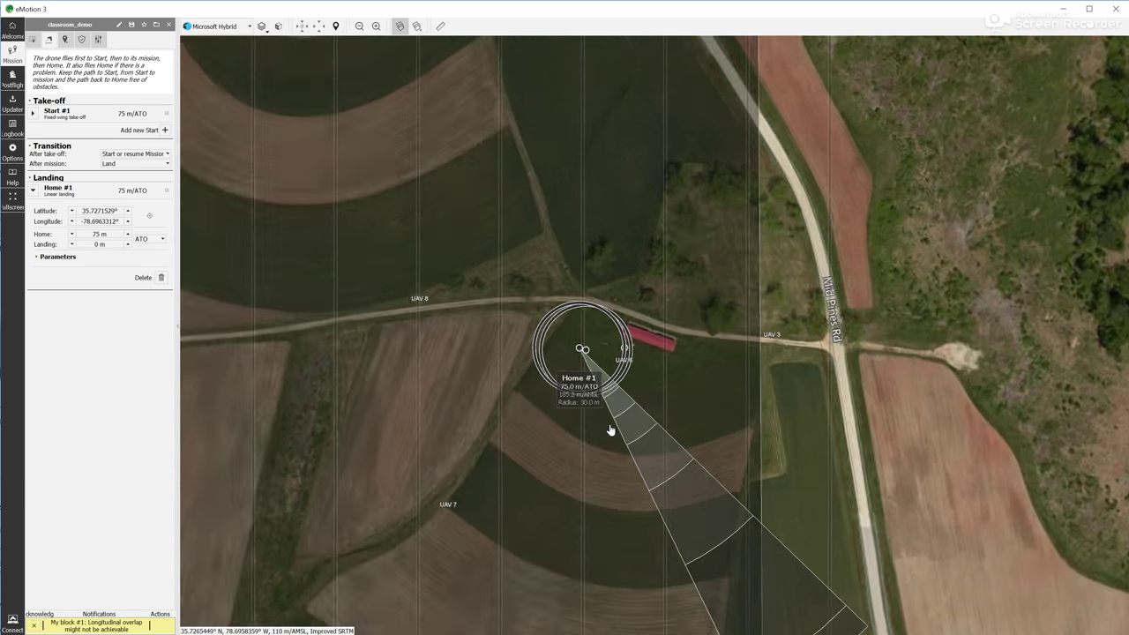
pyautogui.scroll(-1, 700, 443)
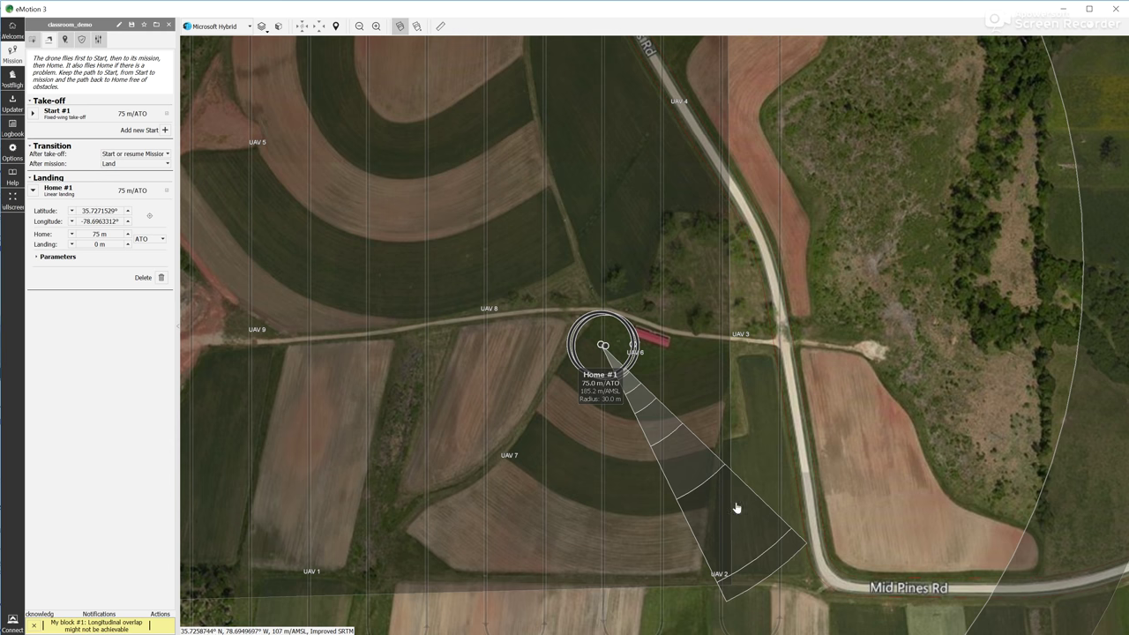
pyautogui.moveTo(767, 553)
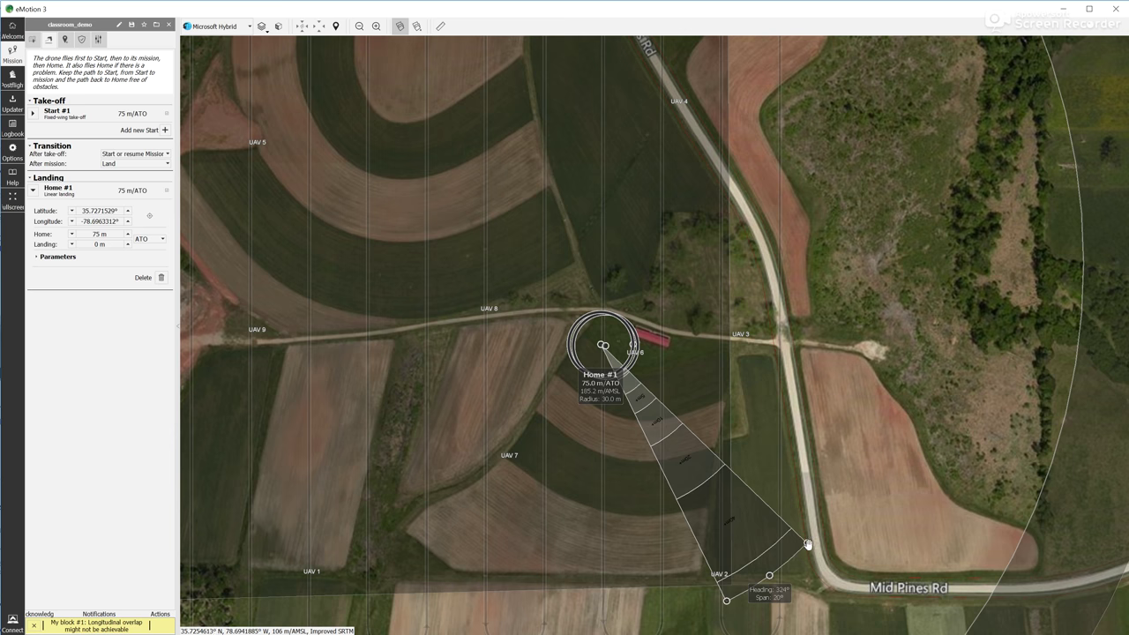
pyautogui.moveTo(806, 546); pyautogui.dragTo(449, 421)
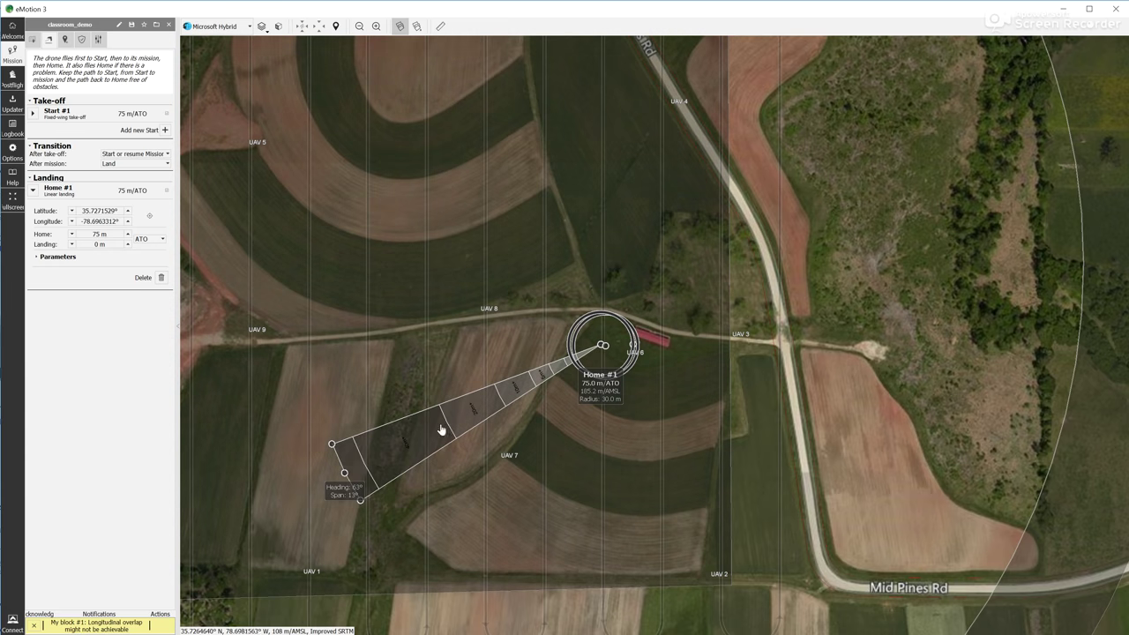
# Step: Select the mapping block and examine how its flight lines lie relative to the take-off and landing area and the surrounding working area
pyautogui.click(342, 470)
pyautogui.moveTo(342, 470); pyautogui.dragTo(396, 517)
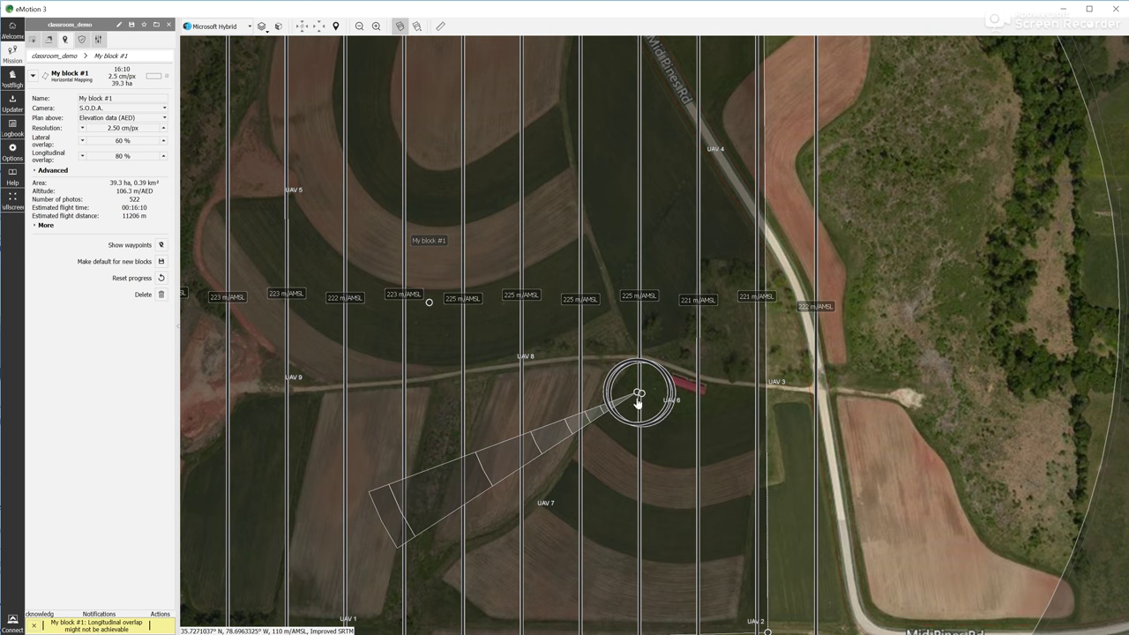
pyautogui.scroll(-1, 633, 488)
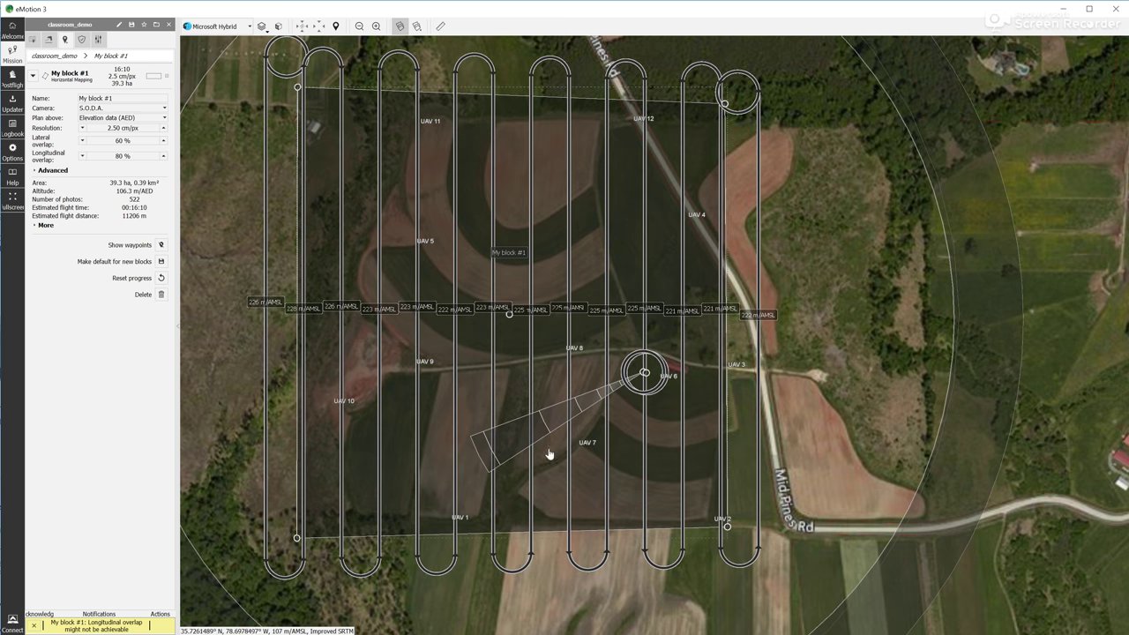
pyautogui.scroll(1, 646, 375)
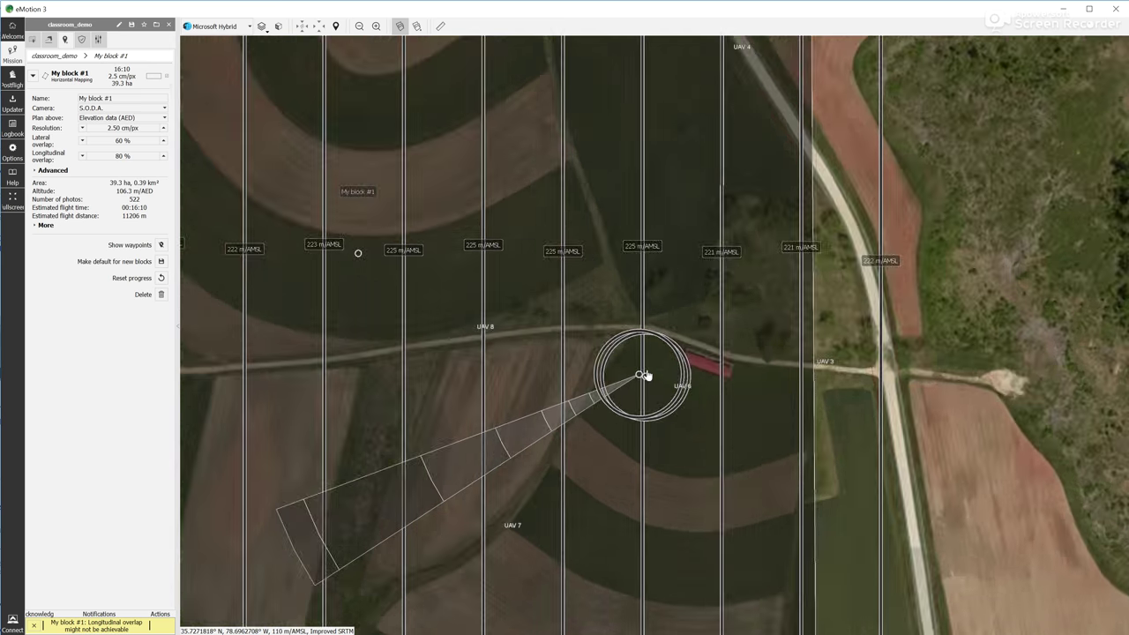
pyautogui.scroll(-1, 645, 375)
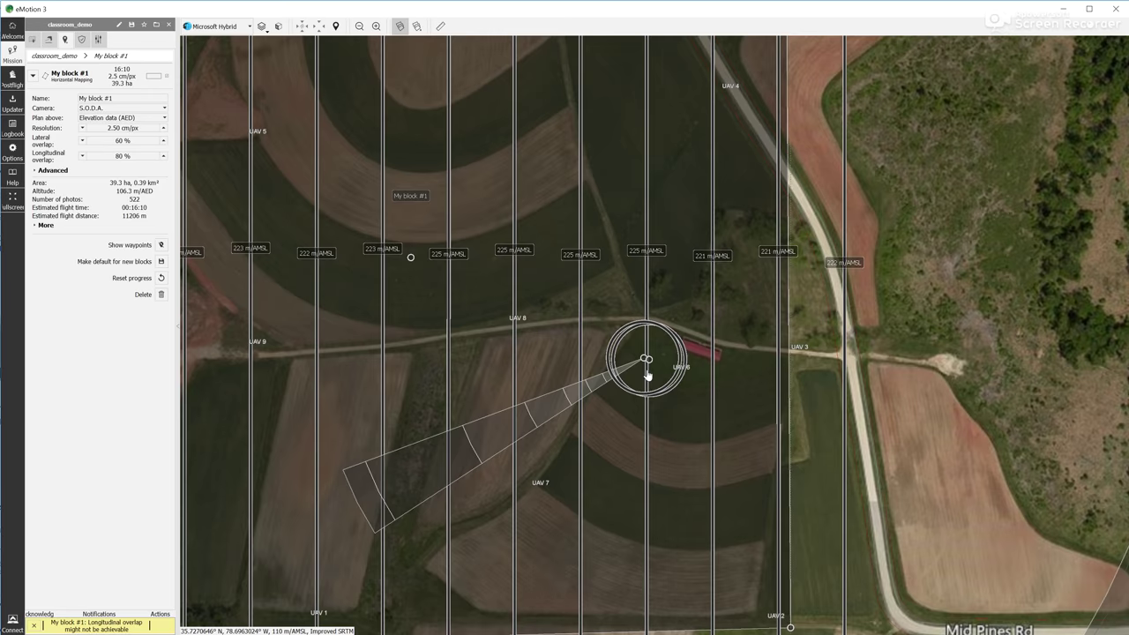
pyautogui.scroll(-1, 646, 374)
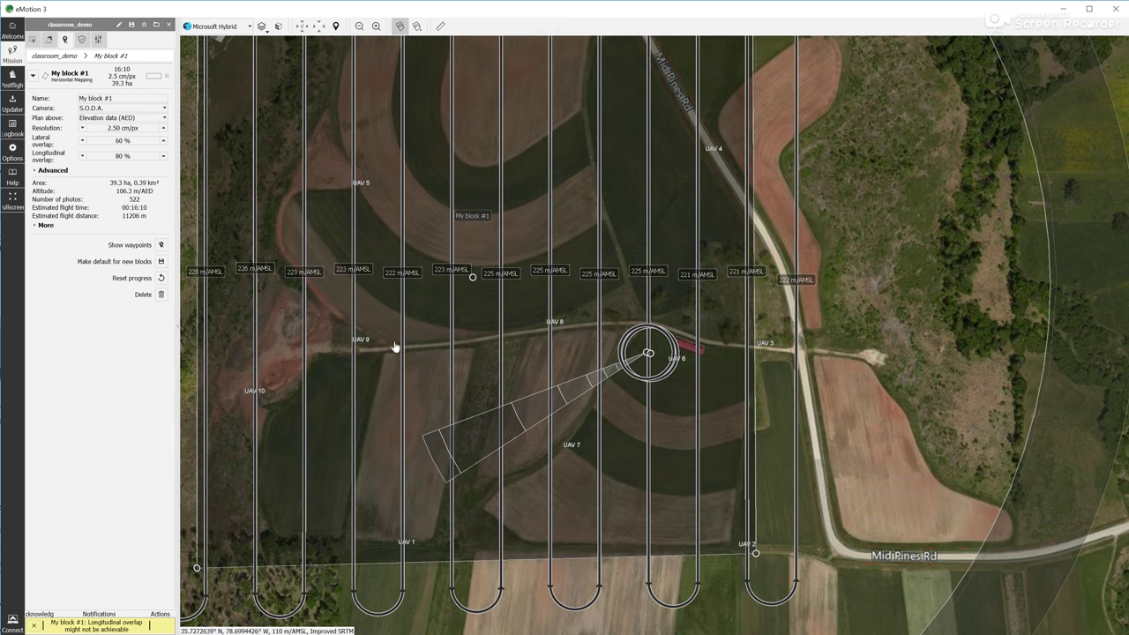
pyautogui.scroll(-1, 396, 349)
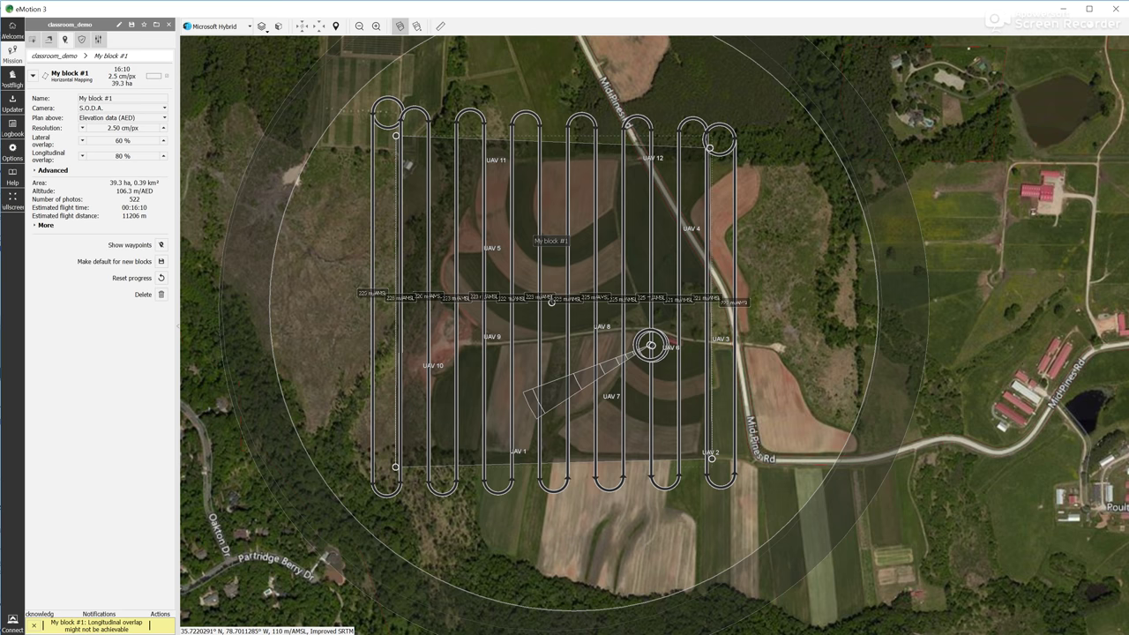
pyautogui.scroll(-1, 654, 335)
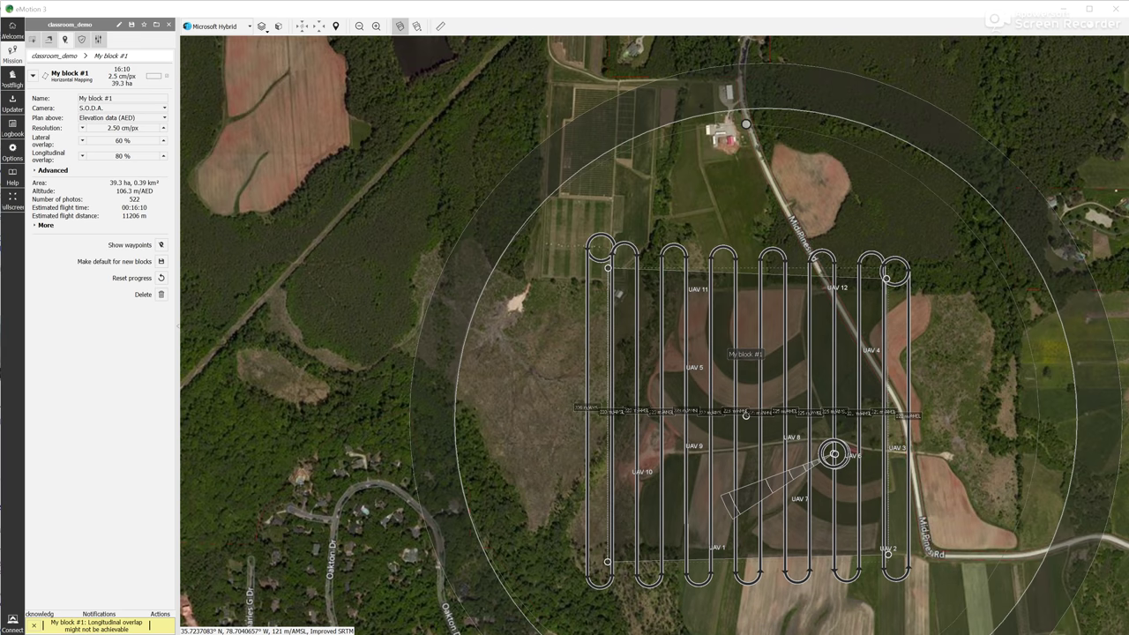
# Step: Show the mapping block's waypoints, move waypoint #1 at the northwest corner slightly south, and hide the waypoints again
pyautogui.click(161, 245)
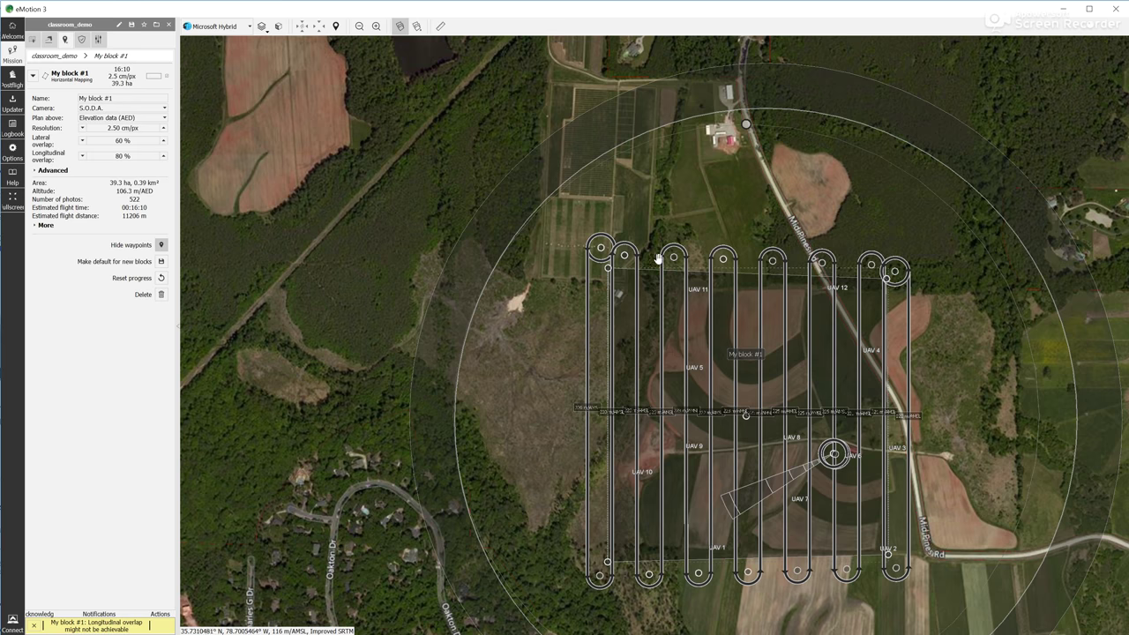
pyautogui.scroll(2, 674, 259)
pyautogui.scroll(1, 674, 259)
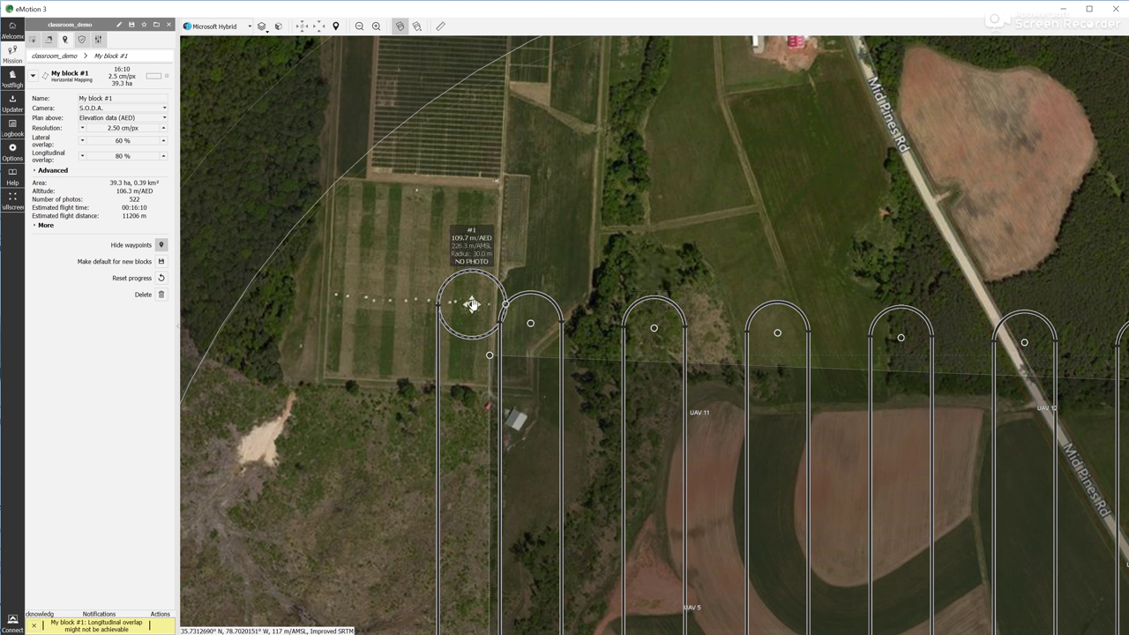
pyautogui.moveTo(471, 304); pyautogui.dragTo(470, 328)
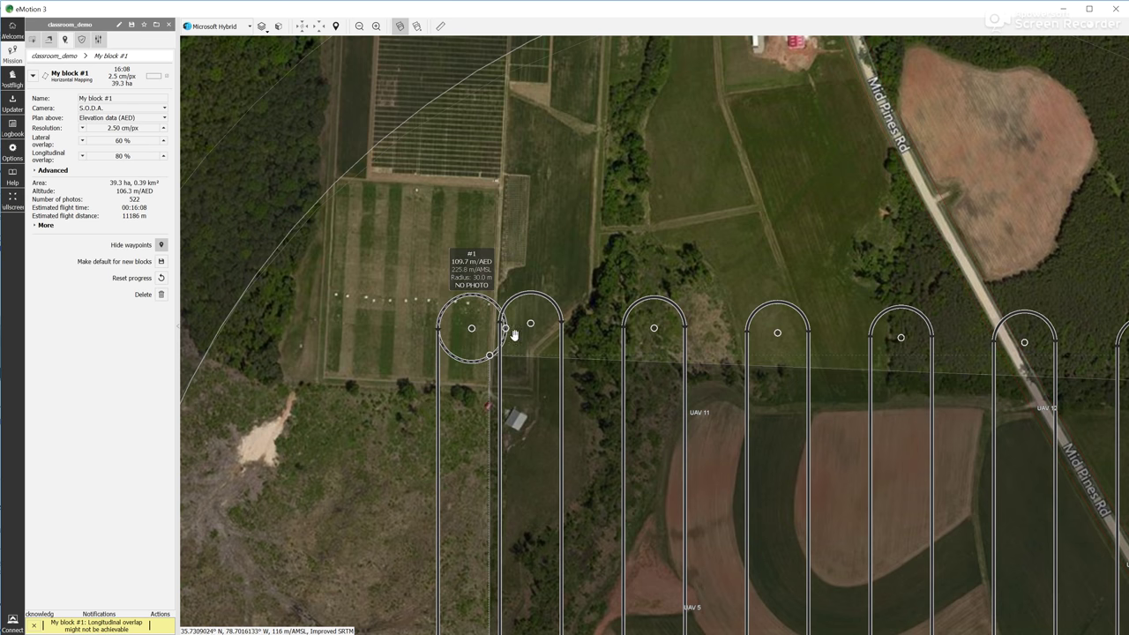
pyautogui.click(160, 245)
pyautogui.click(161, 247)
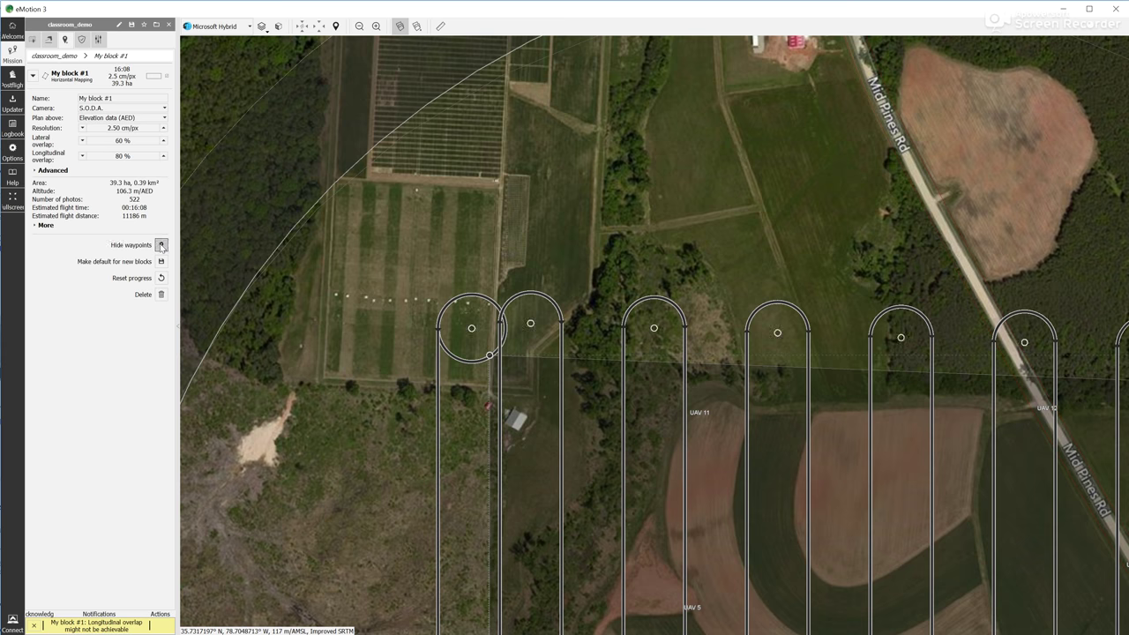
pyautogui.click(161, 247)
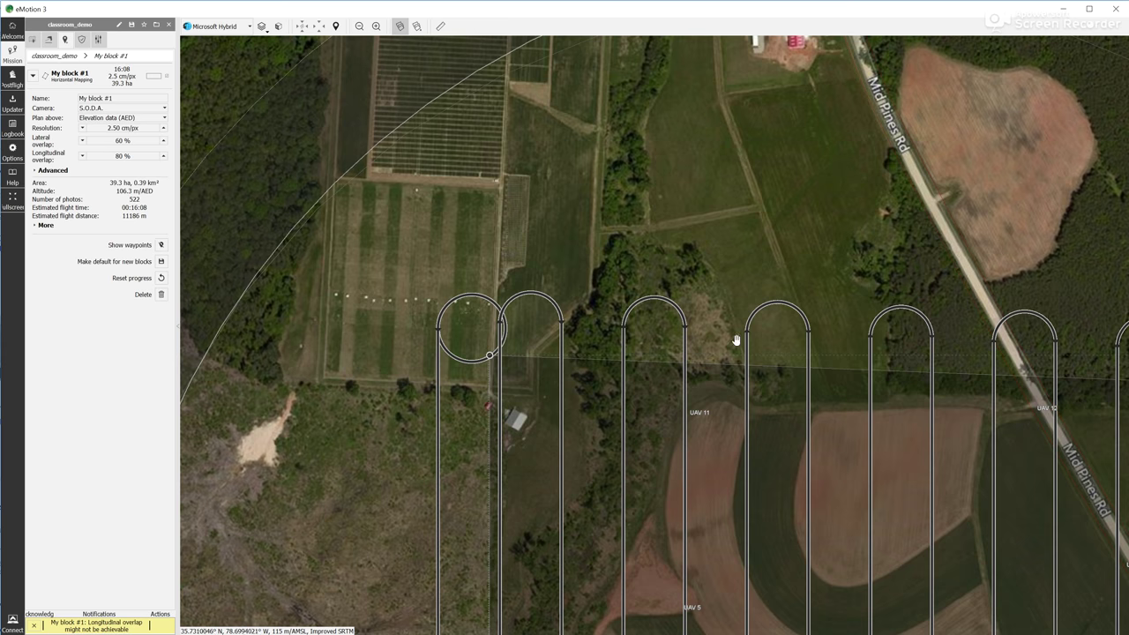
# Step: Turn the estimated mission wind direction to point east and align the mapping block crosswind to it
pyautogui.scroll(-3, 670, 332)
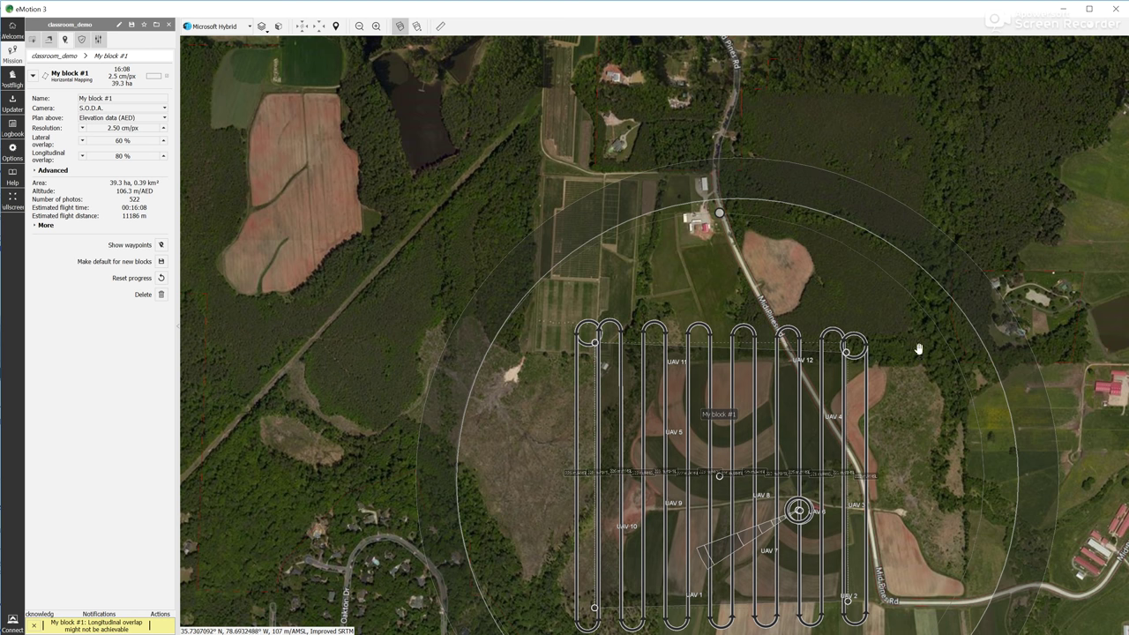
pyautogui.click(33, 39)
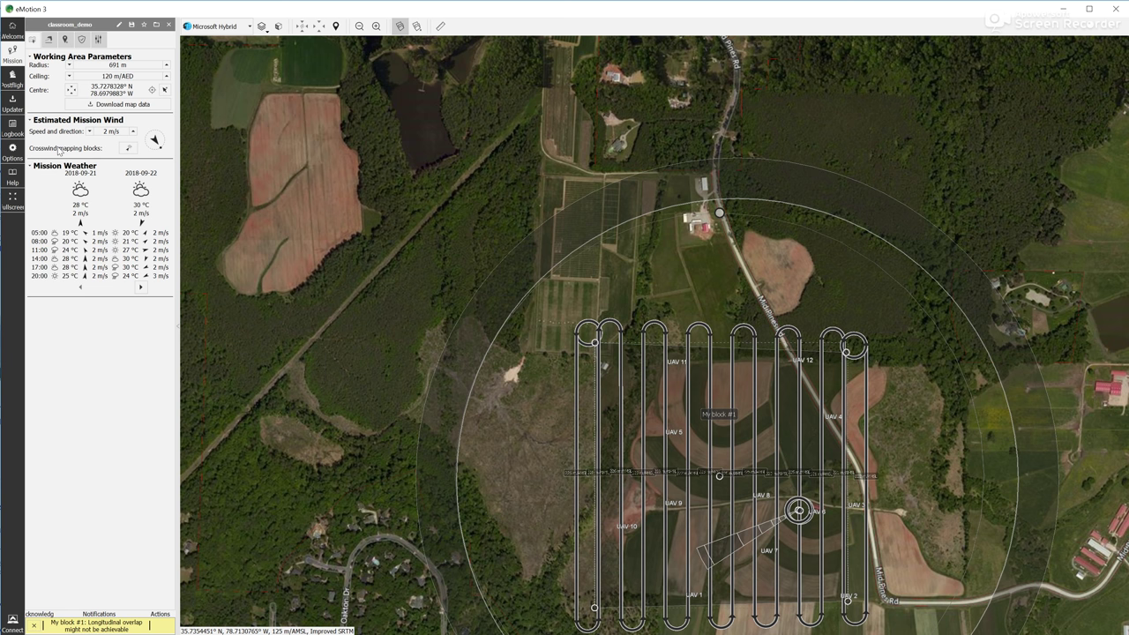
pyautogui.click(129, 149)
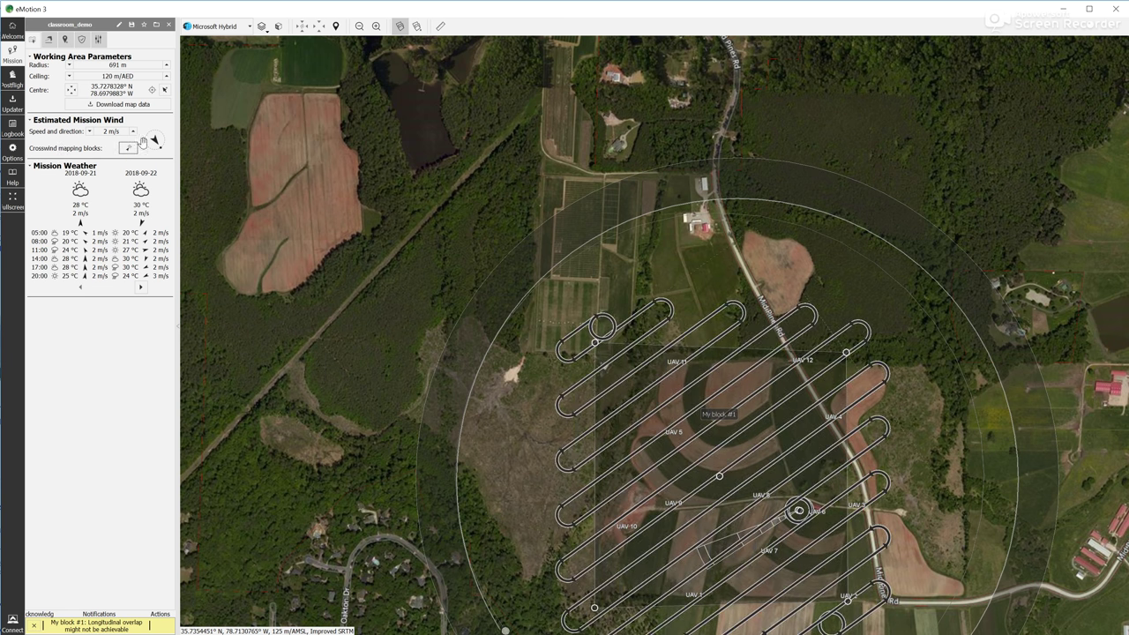
pyautogui.moveTo(161, 151); pyautogui.dragTo(167, 140)
pyautogui.click(129, 149)
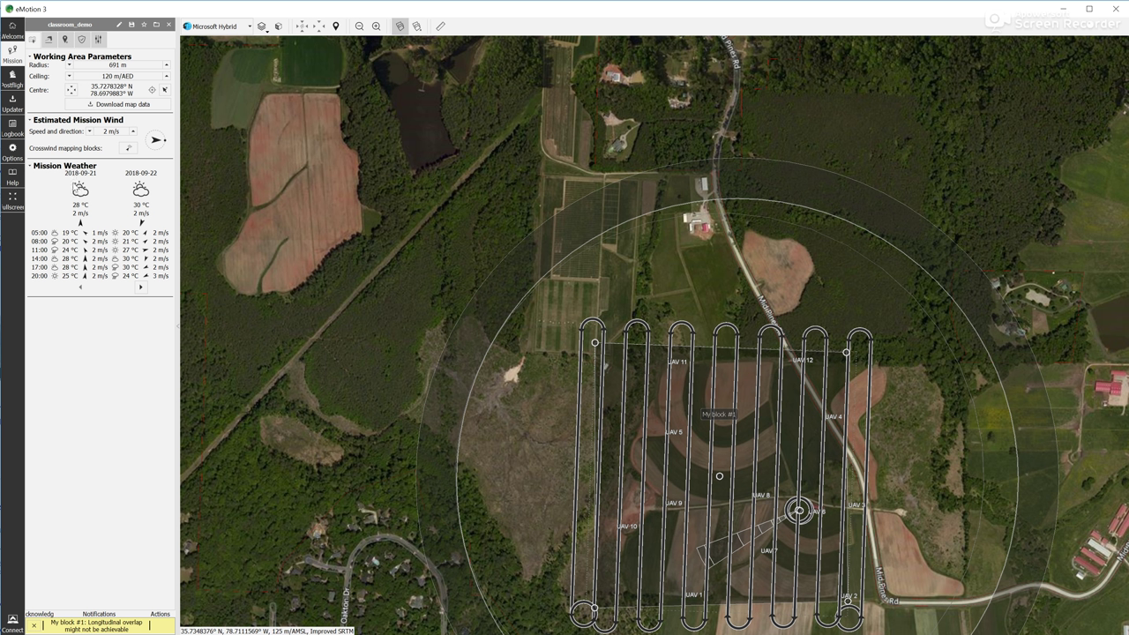
# Step: Try diagonal and east–west flight line orientations by rotating the mapping block manually, and finish with north–south lines
pyautogui.click(759, 221)
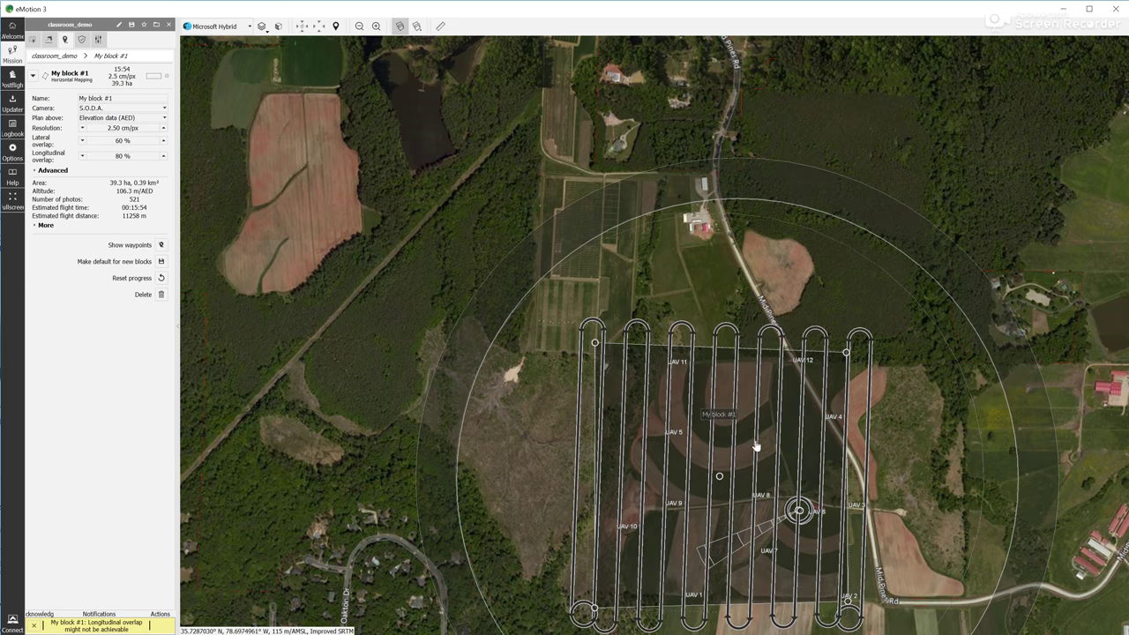
pyautogui.scroll(-3, 755, 446)
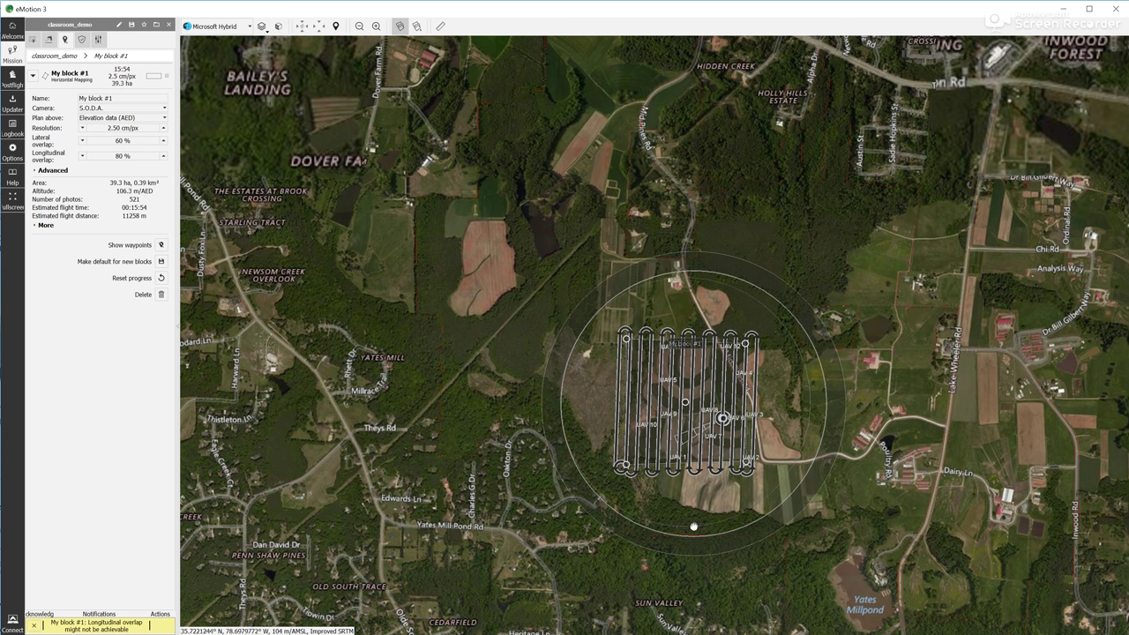
pyautogui.moveTo(769, 492); pyautogui.dragTo(790, 465)
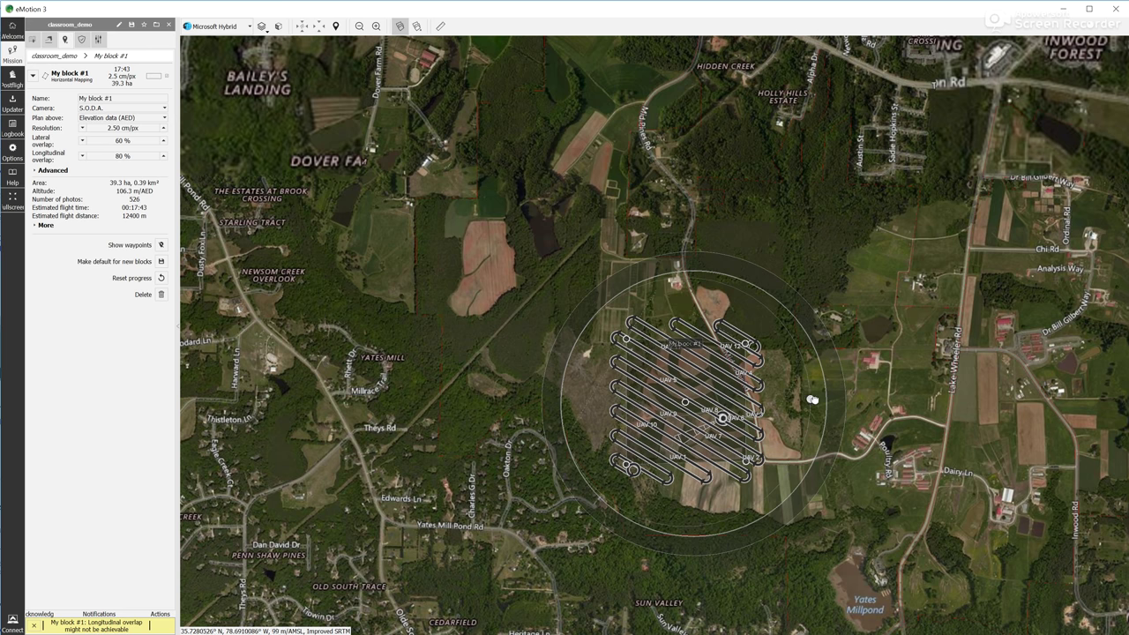
pyautogui.moveTo(811, 399); pyautogui.dragTo(813, 399)
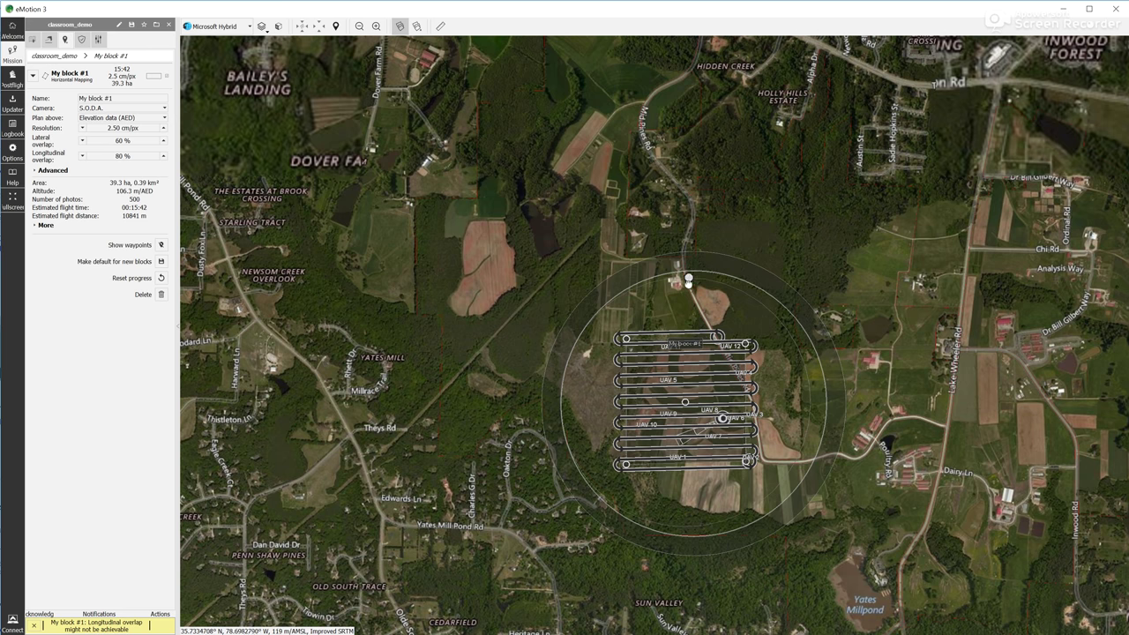
pyautogui.click(684, 281)
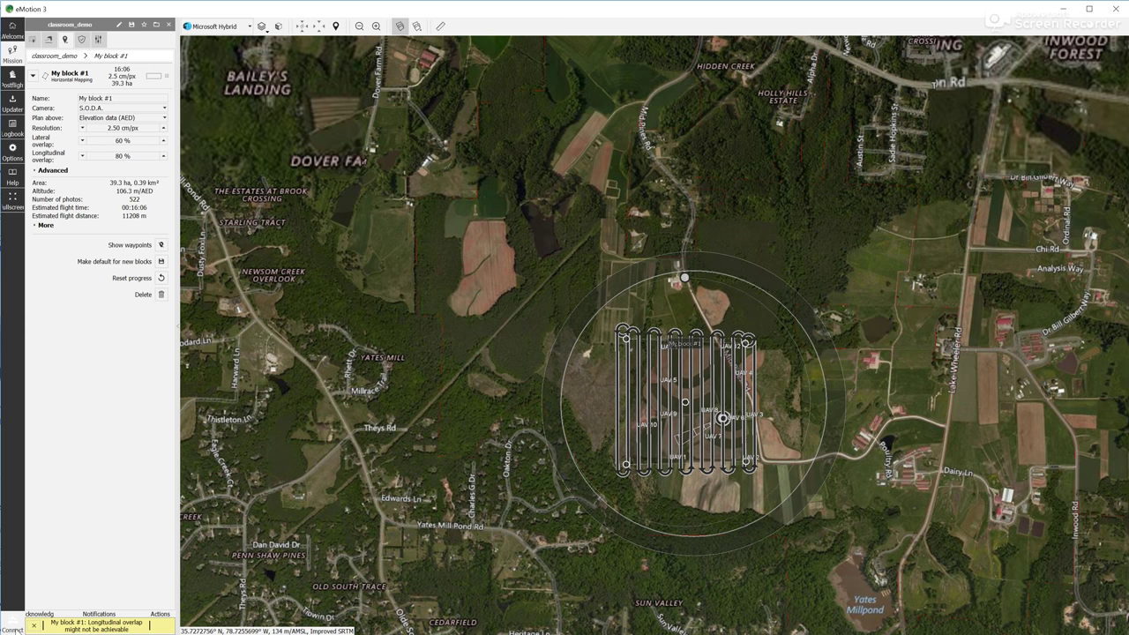
# Step: Start a simulation of the mission with an eBee Plus drone and run the simulator at normal speed
pyautogui.click(13, 625)
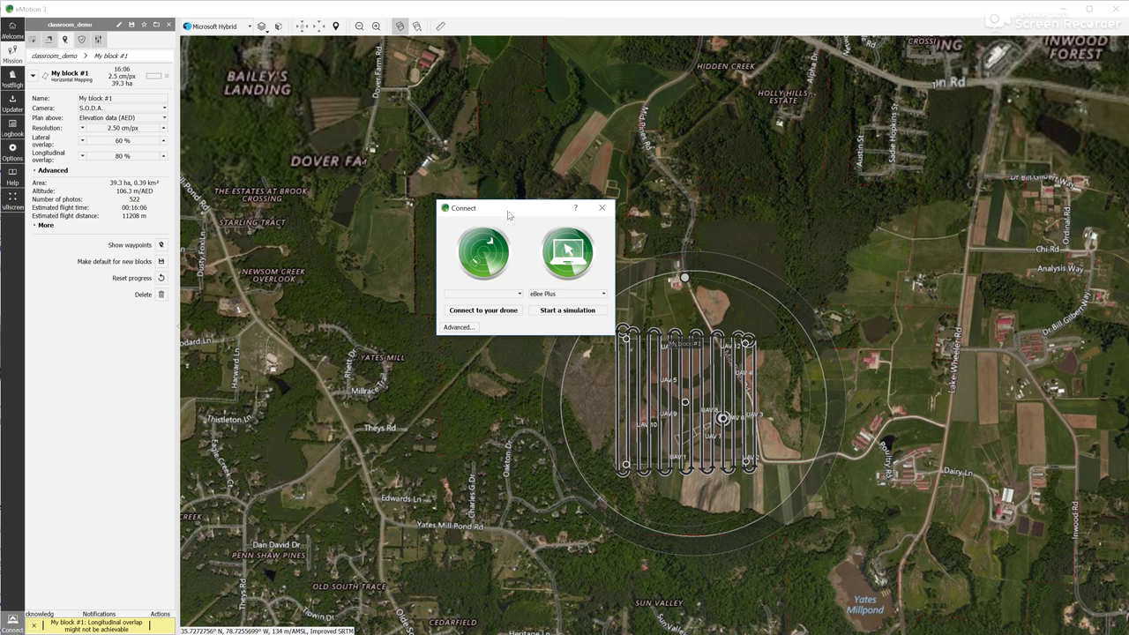
pyautogui.click(569, 311)
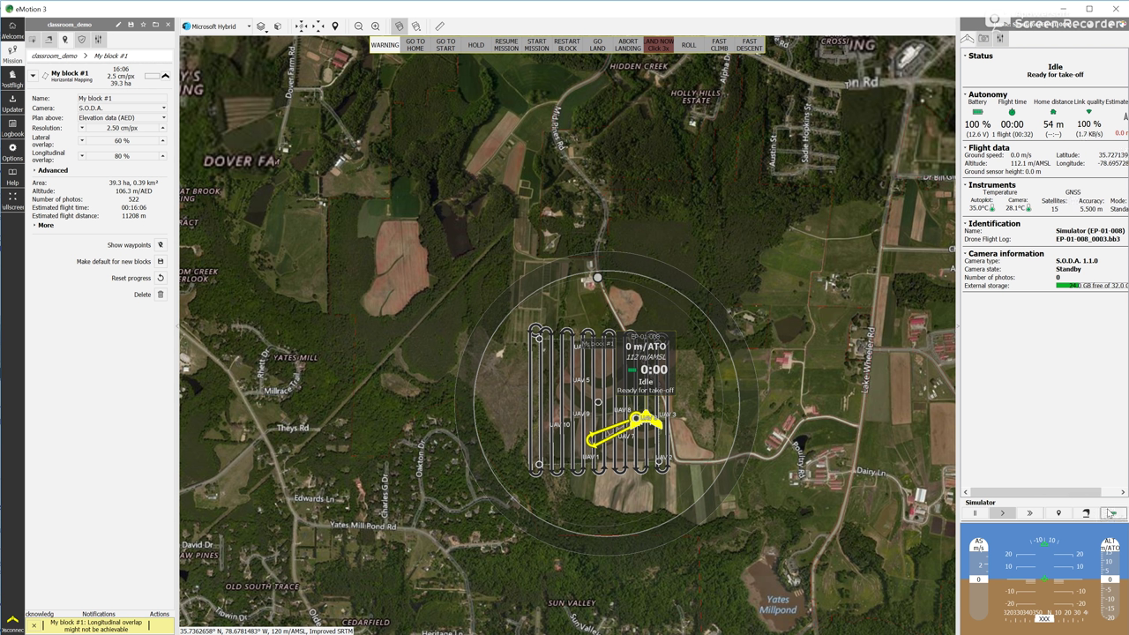
pyautogui.click(1002, 515)
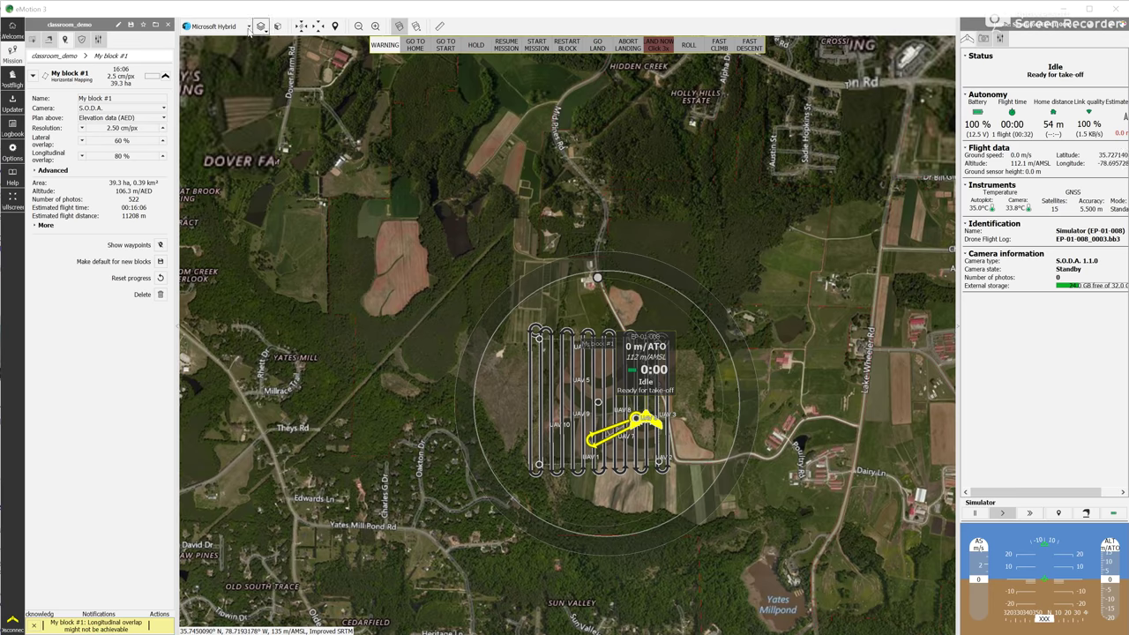
# Step: Switch the map to 3D and assign My block #1 to the simulated drone
pyautogui.click(276, 27)
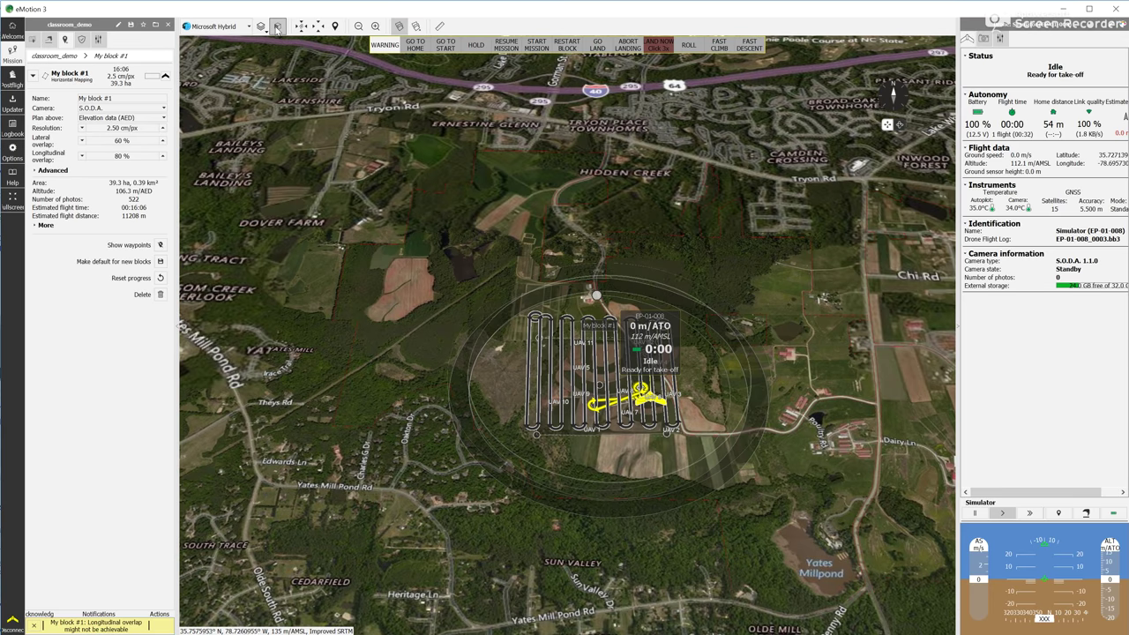
pyautogui.scroll(3, 706, 536)
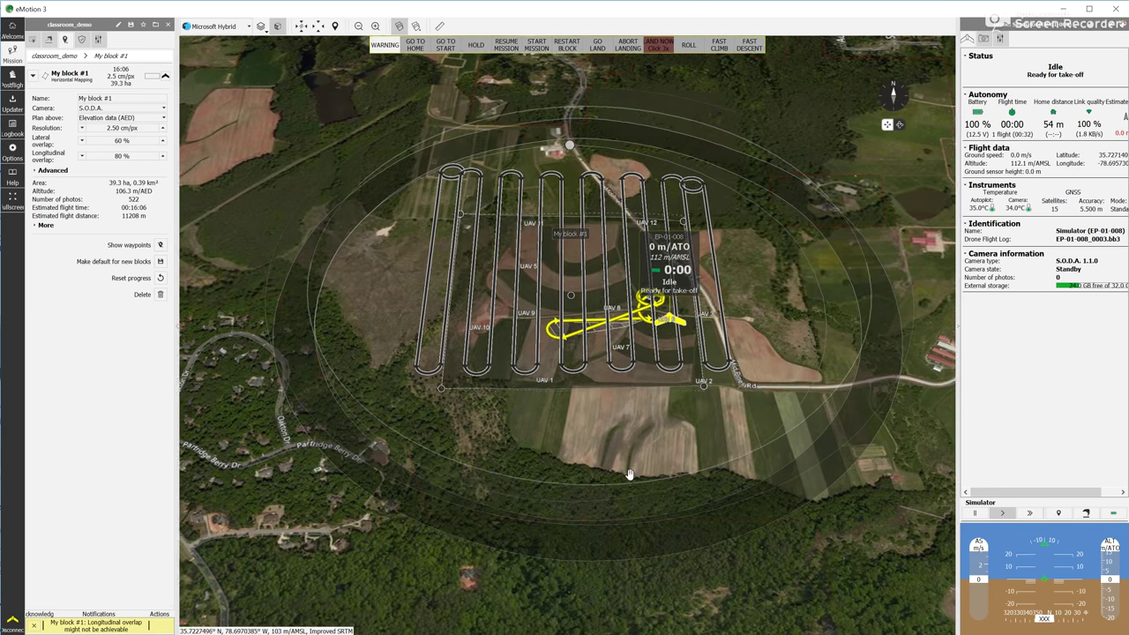
pyautogui.moveTo(615, 505); pyautogui.dragTo(448, 458)
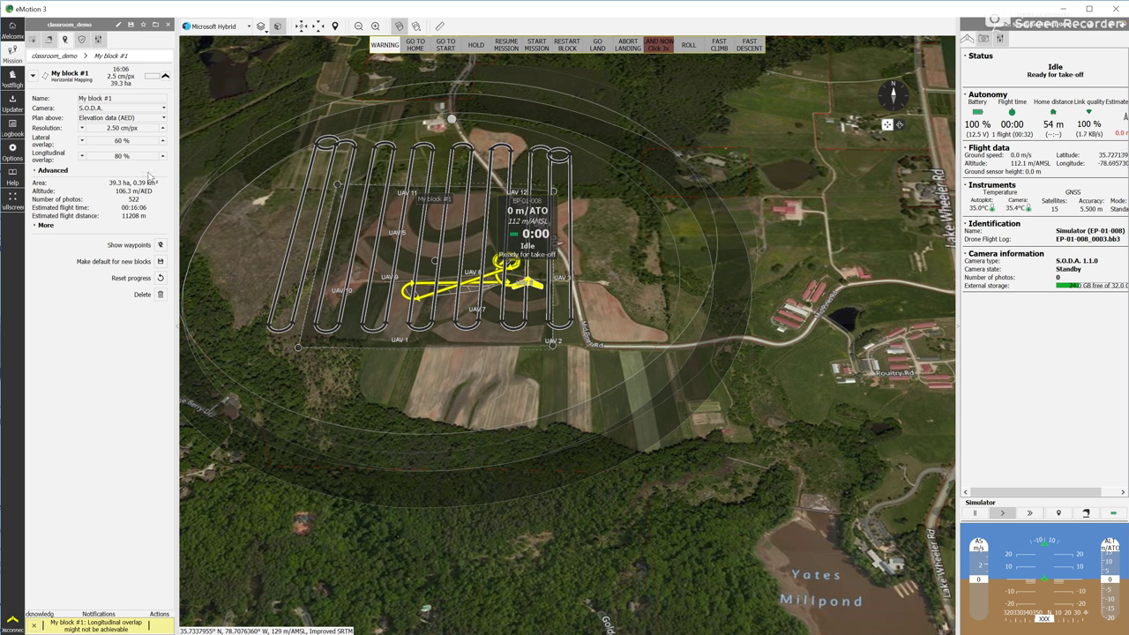
pyautogui.click(165, 77)
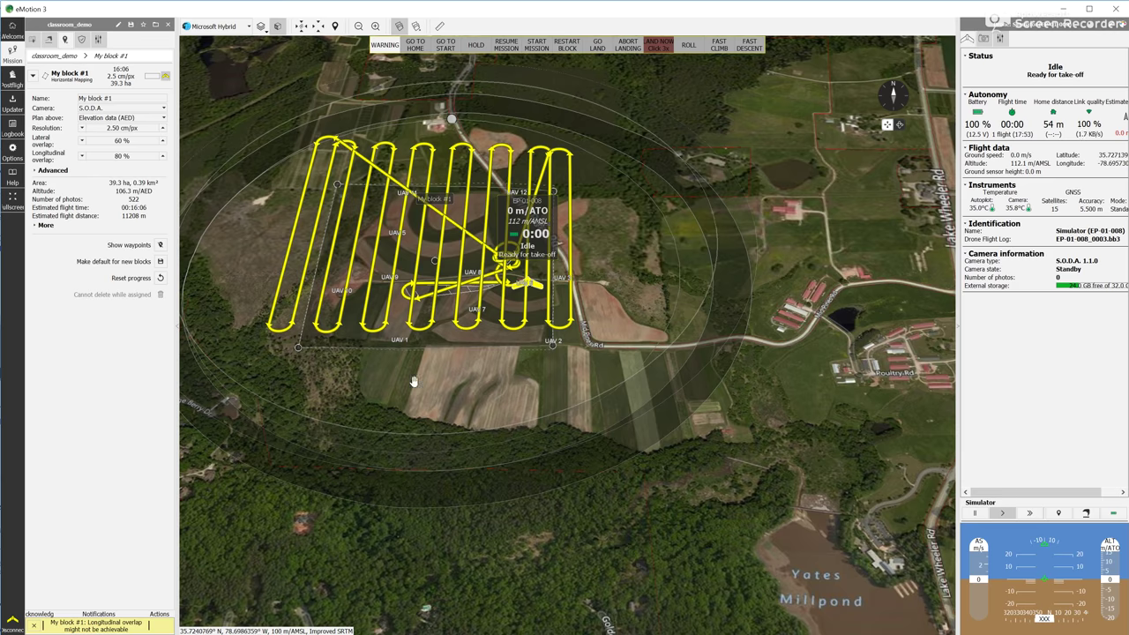
# Step: Examine the planned flight lines and landing approach in 3D, and launch the simulated drone
pyautogui.scroll(5, 429, 317)
pyautogui.scroll(1, 453, 311)
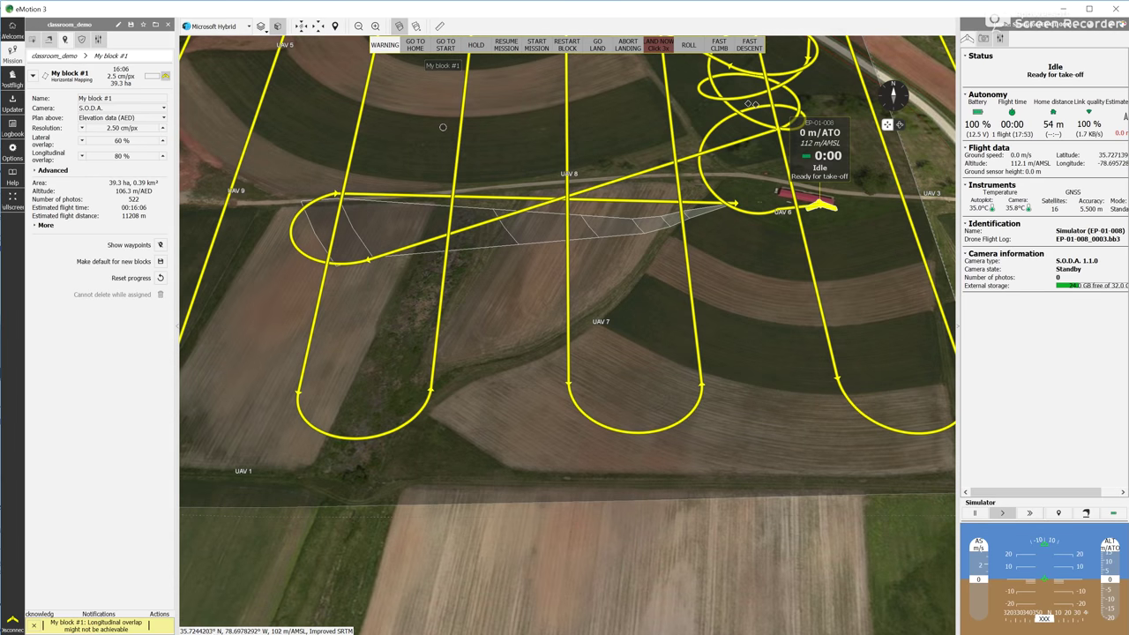
pyautogui.scroll(-10, 537, 565)
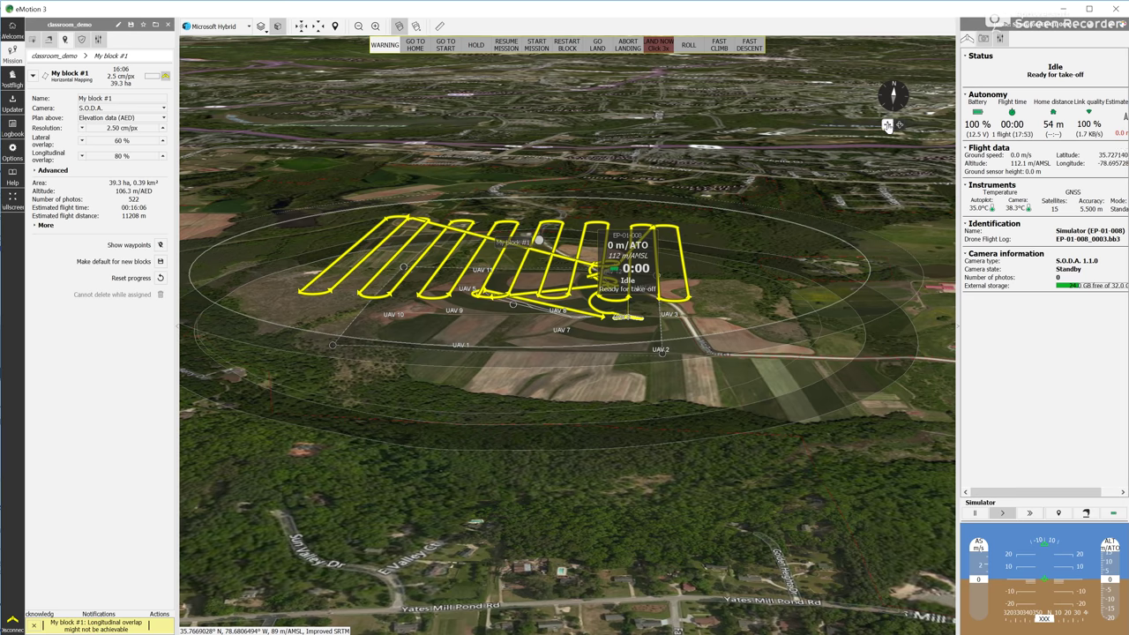
pyautogui.scroll(3, 835, 543)
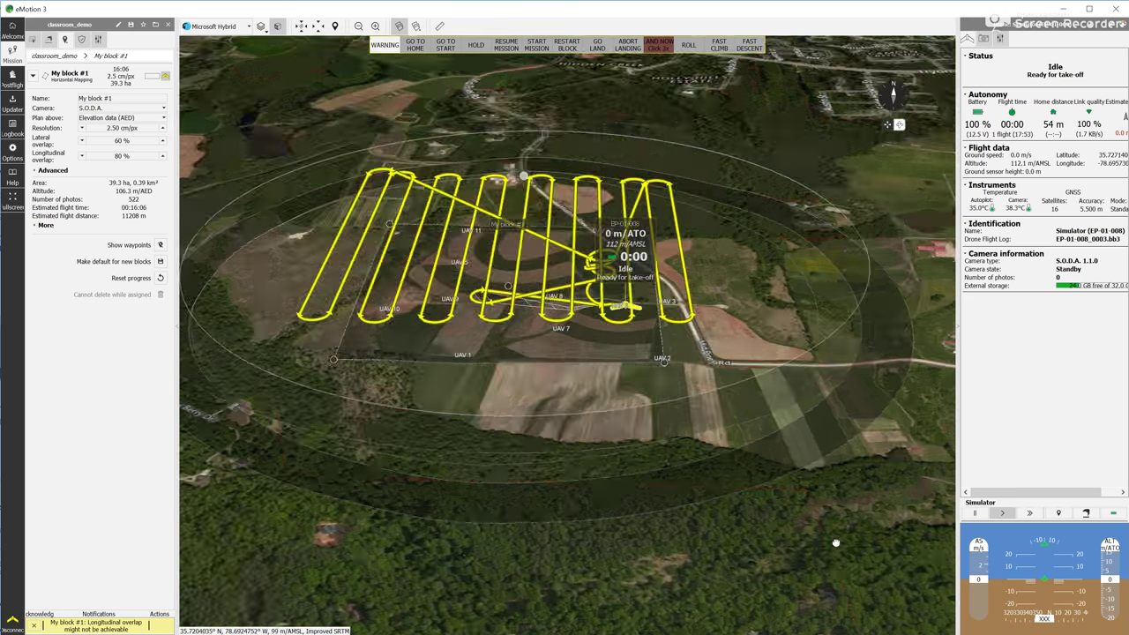
pyautogui.scroll(-2, 836, 544)
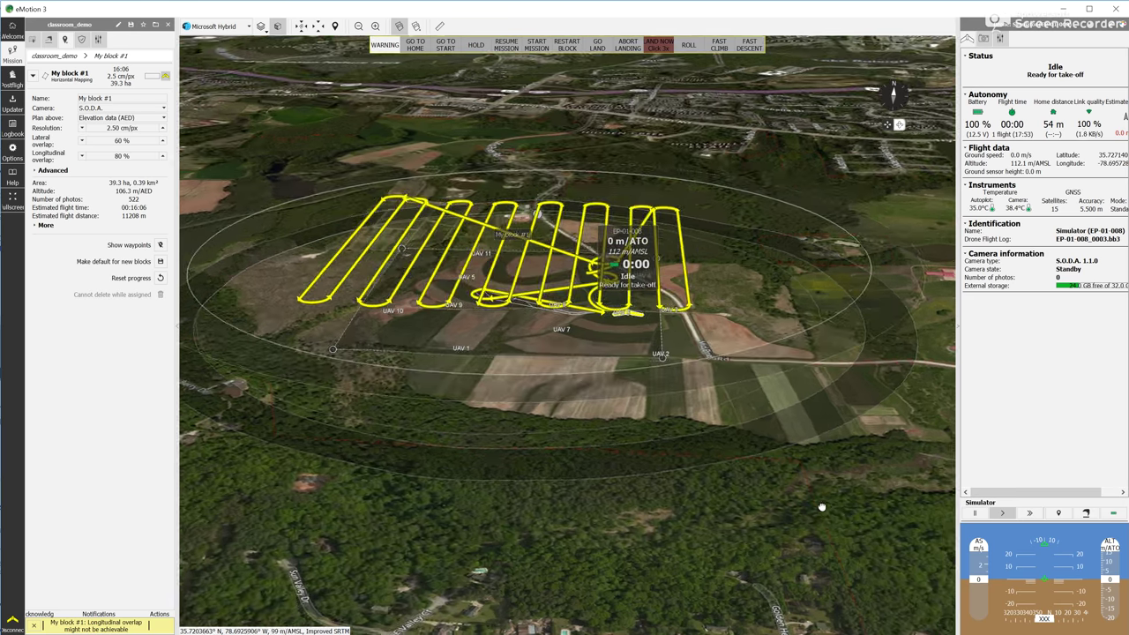
pyautogui.click(1087, 514)
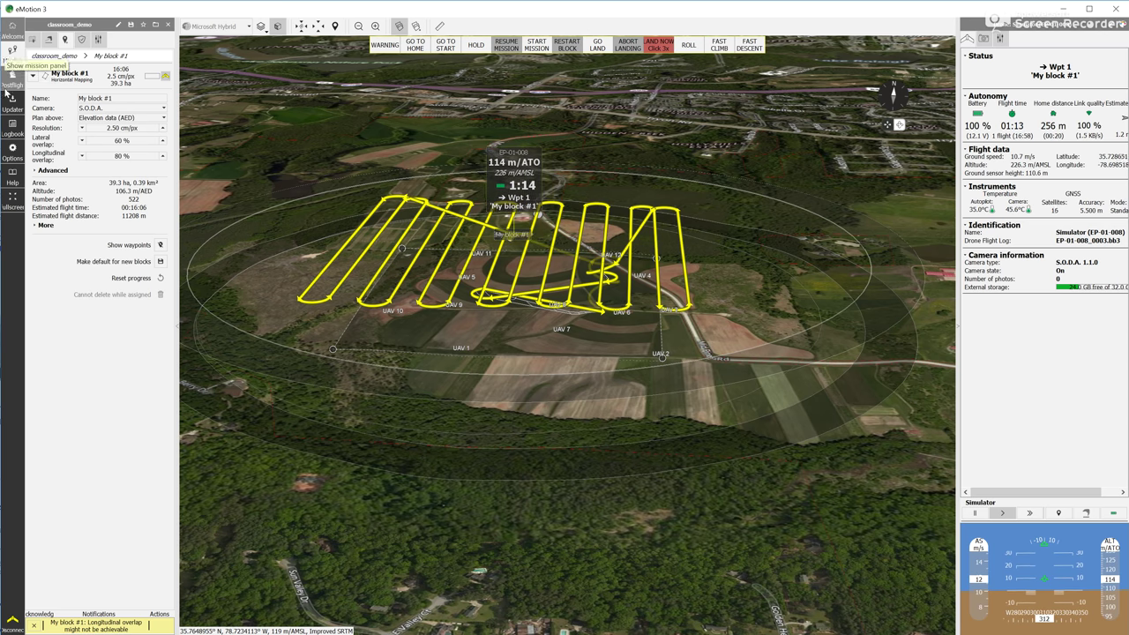
# Step: Open the user interface options to review the fixed-wing advanced buttons for roll, fast climb and fast descent
pyautogui.click(12, 152)
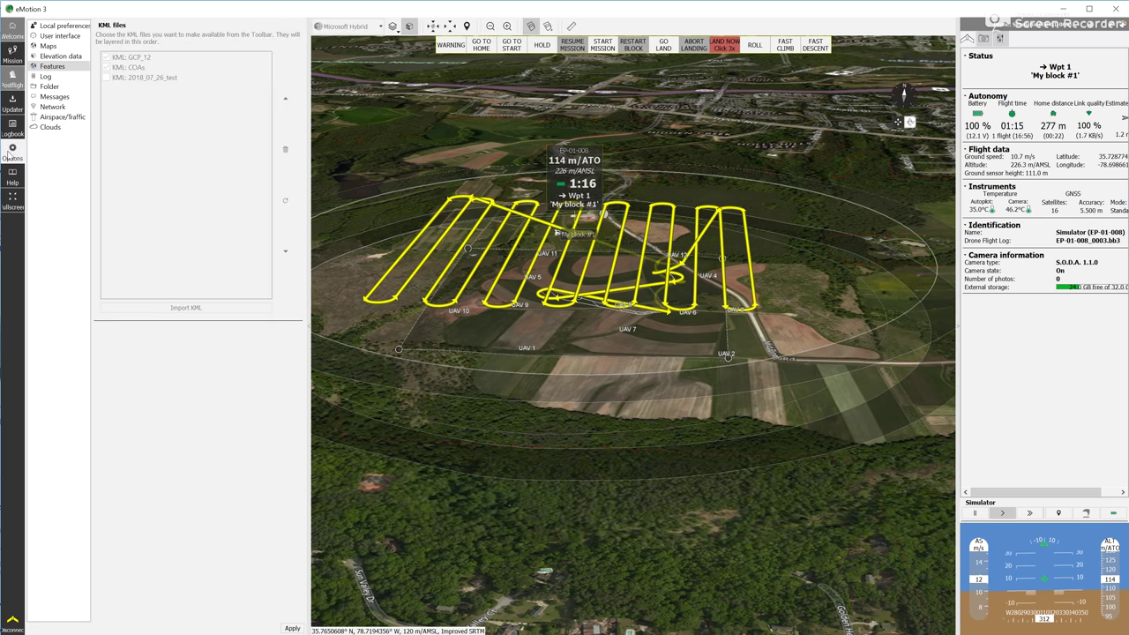
pyautogui.click(66, 26)
pyautogui.click(68, 35)
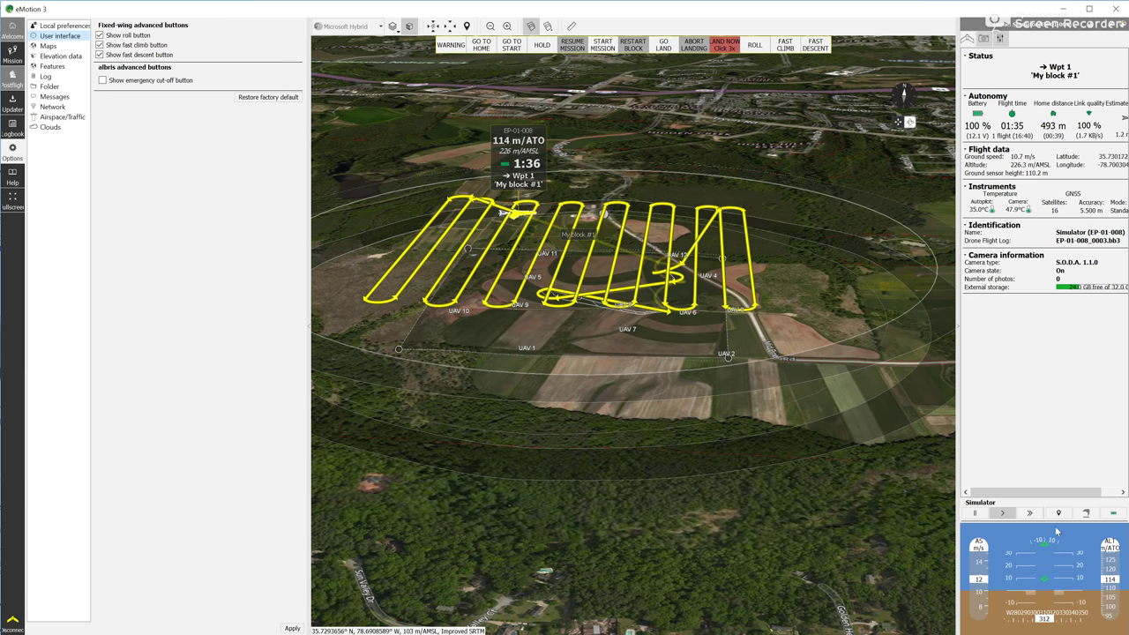
pyautogui.click(756, 46)
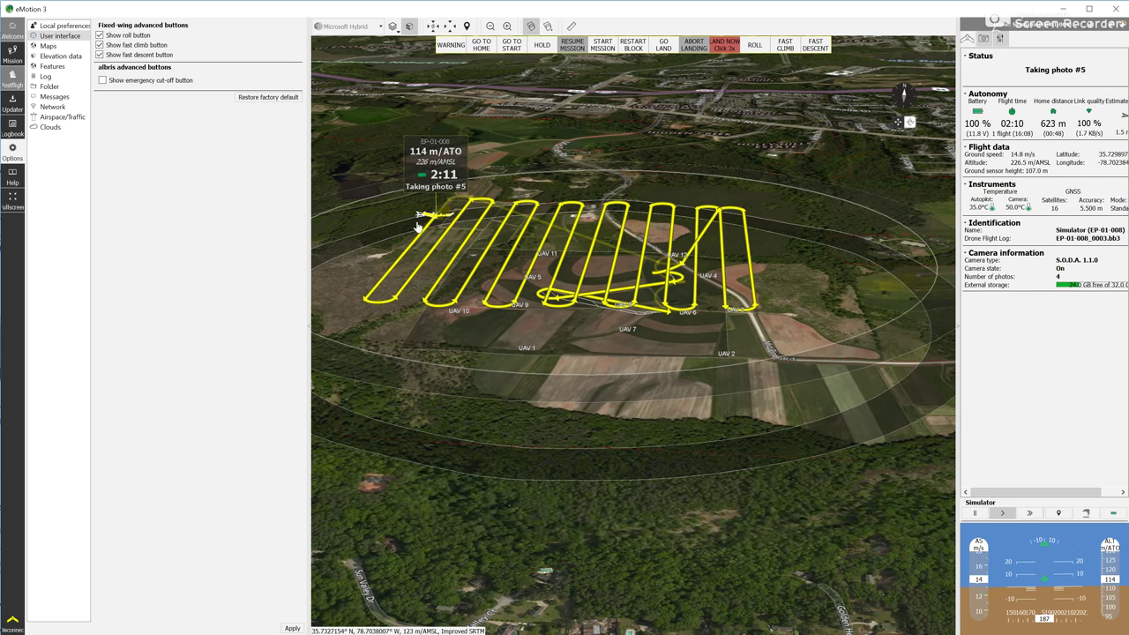
# Step: Inspect the simulated drone on its first flight line in 3D and run the simulator at the faster speed
pyautogui.scroll(5, 419, 226)
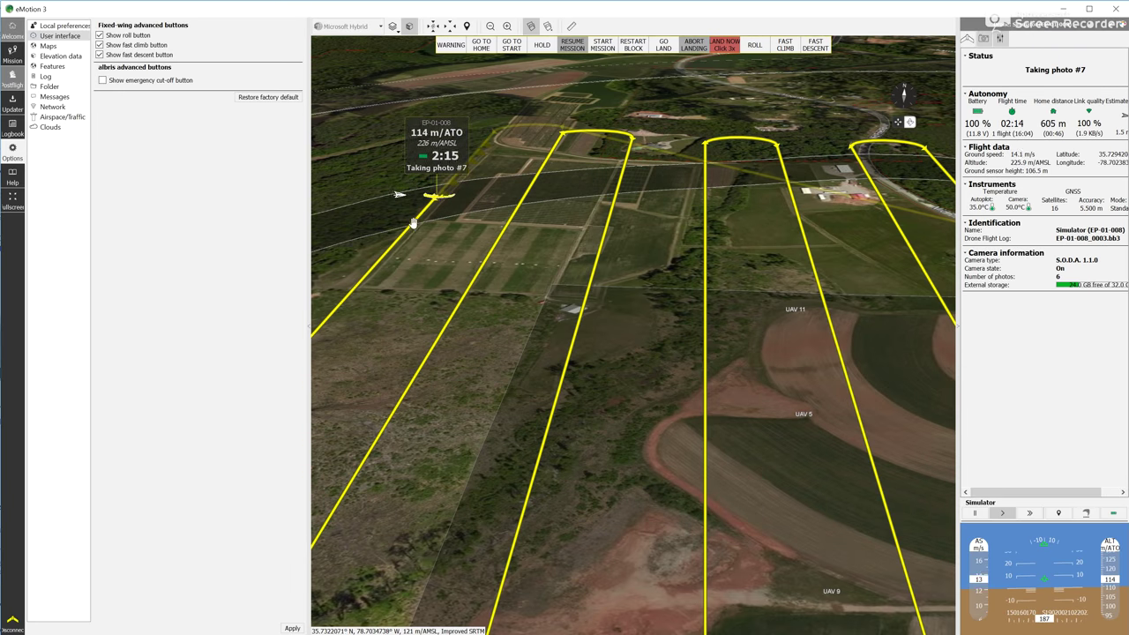
pyautogui.scroll(-5, 414, 228)
pyautogui.scroll(-2, 414, 222)
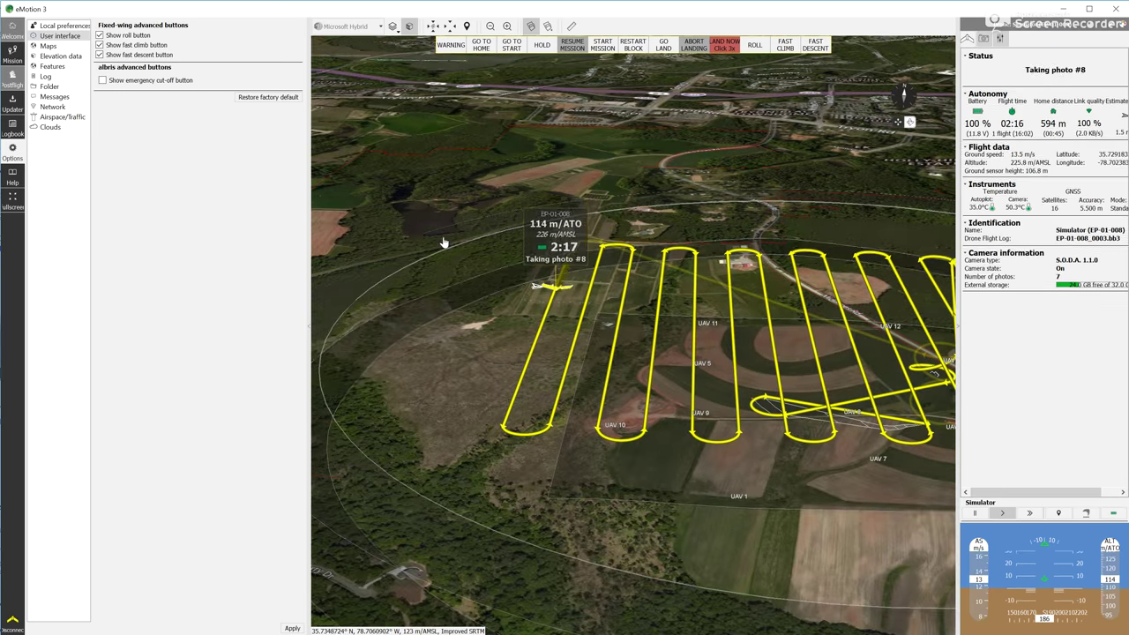
pyautogui.scroll(-2, 446, 244)
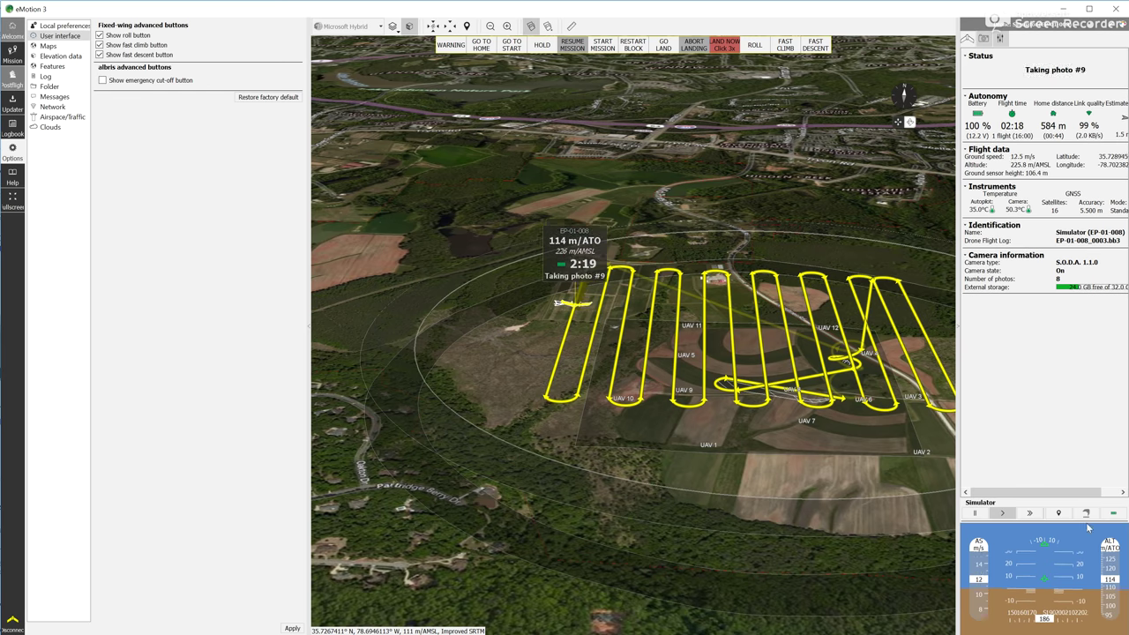
pyautogui.click(1028, 514)
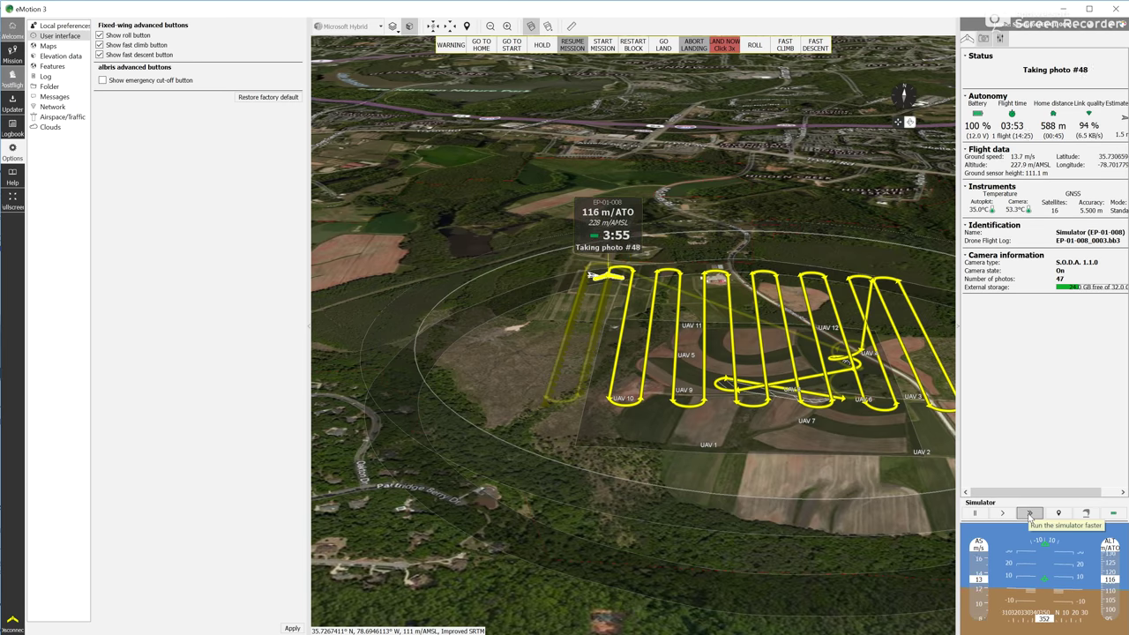
# Step: Return the map to the 2D view and inspect the photo positions along the flown lines and the remaining flight path
pyautogui.click(409, 28)
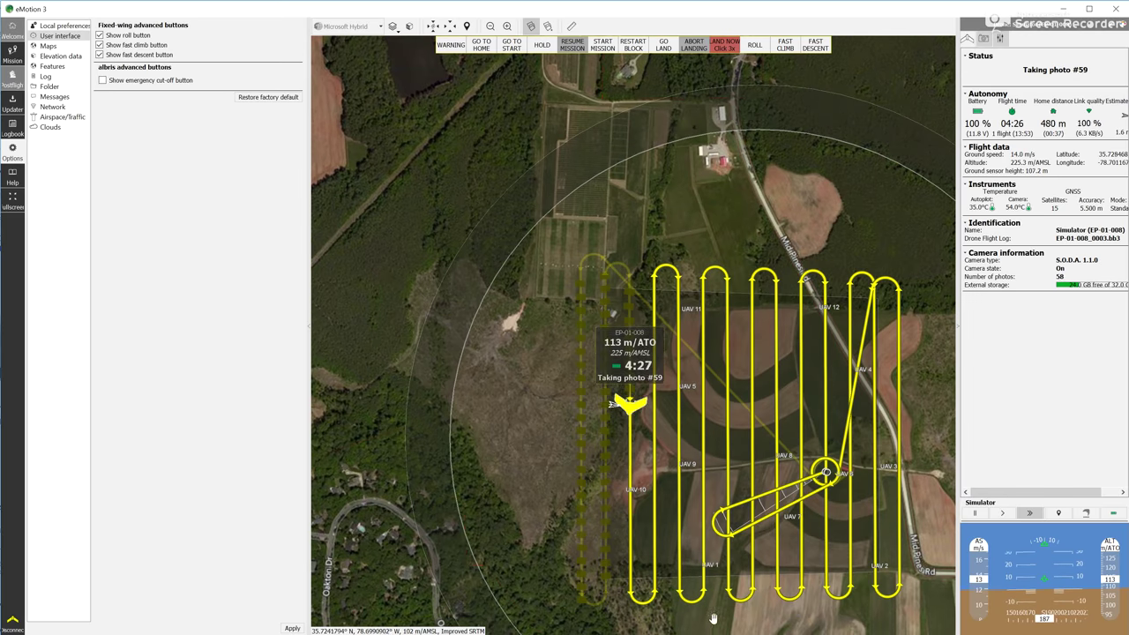
pyautogui.scroll(3, 561, 480)
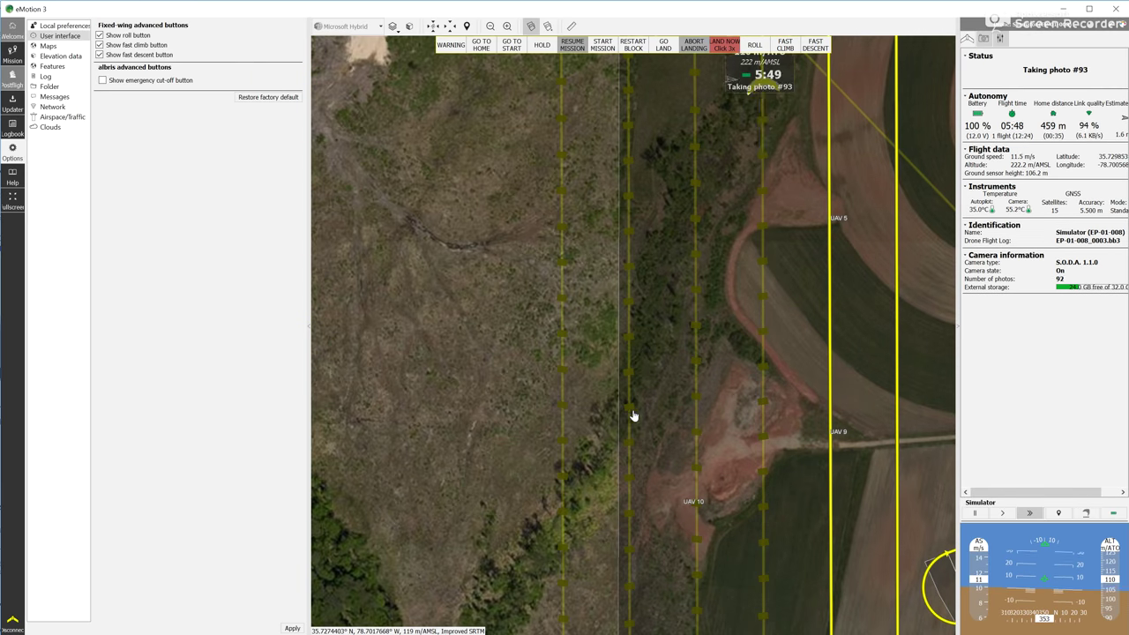
pyautogui.scroll(-3, 634, 415)
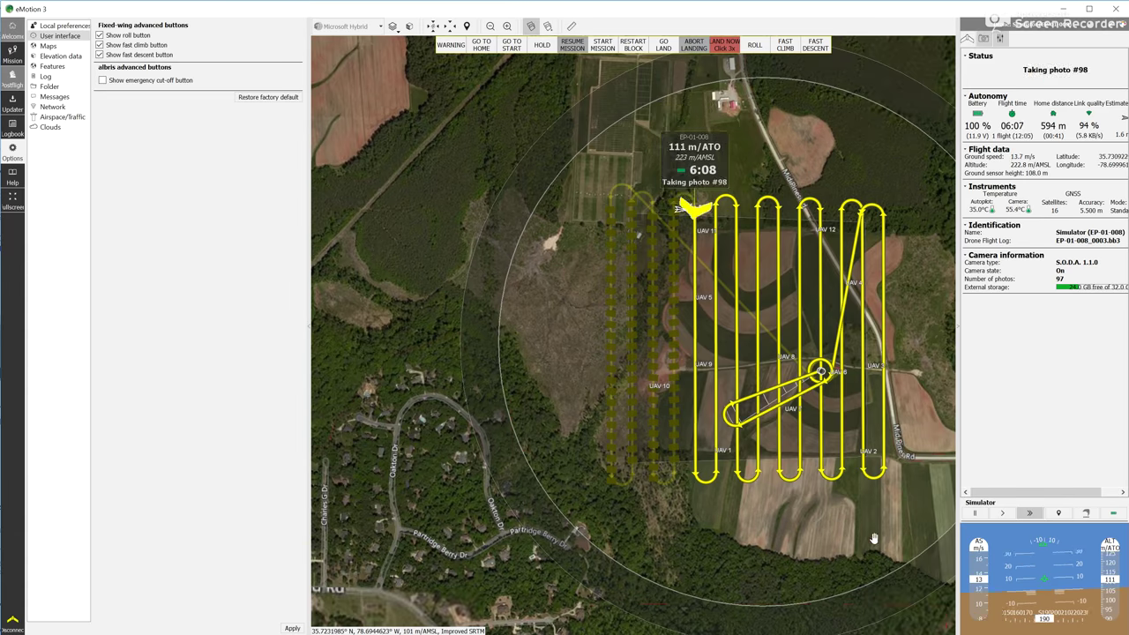
pyautogui.scroll(2, 645, 430)
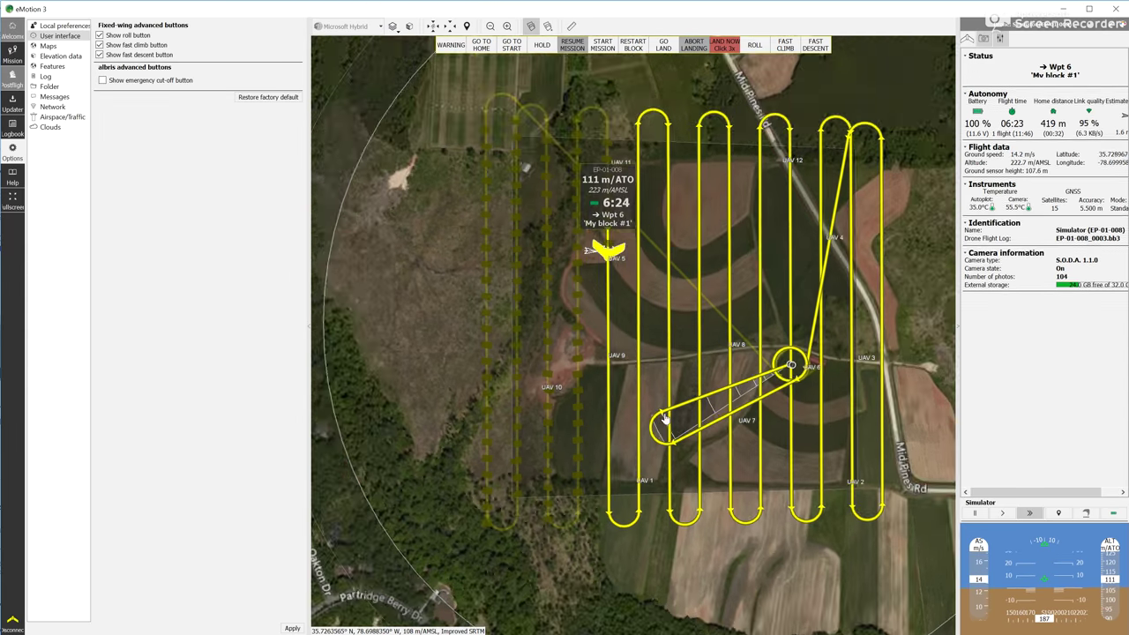